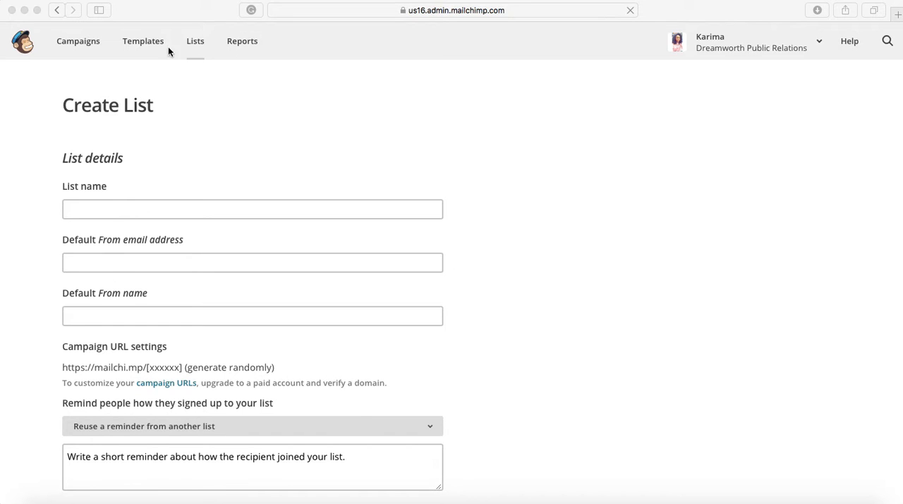
# Name the new list Stay-Connected.
pyautogui.click(120, 205)
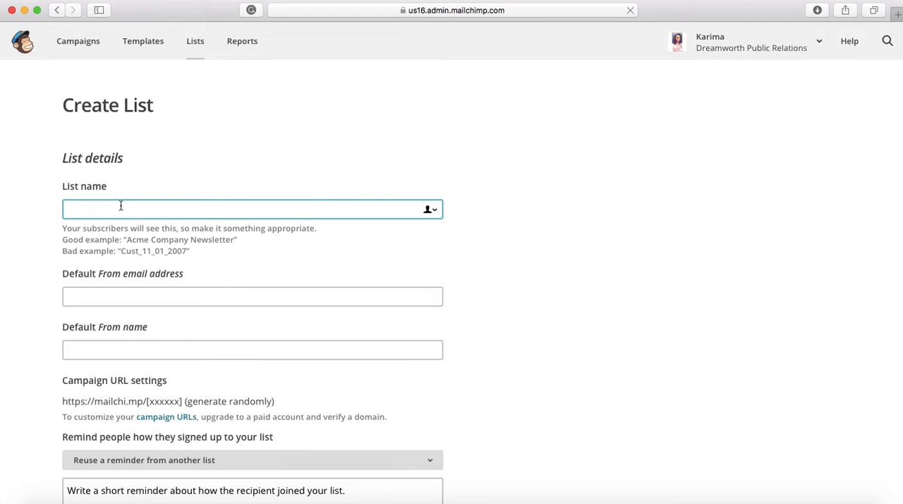
pyautogui.write('Sta')
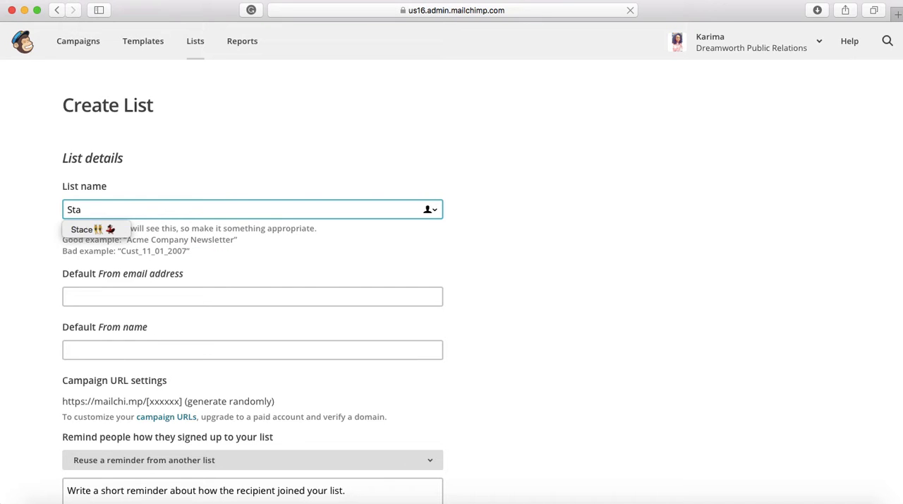
pyautogui.write('y-Connected')
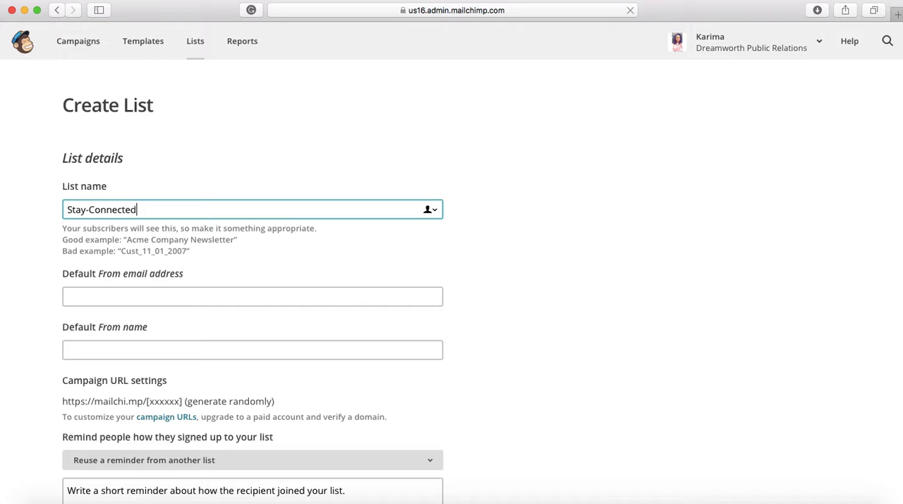
# Fill in the list's default From email address and From name with the sender's details.
pyautogui.click(108, 295)
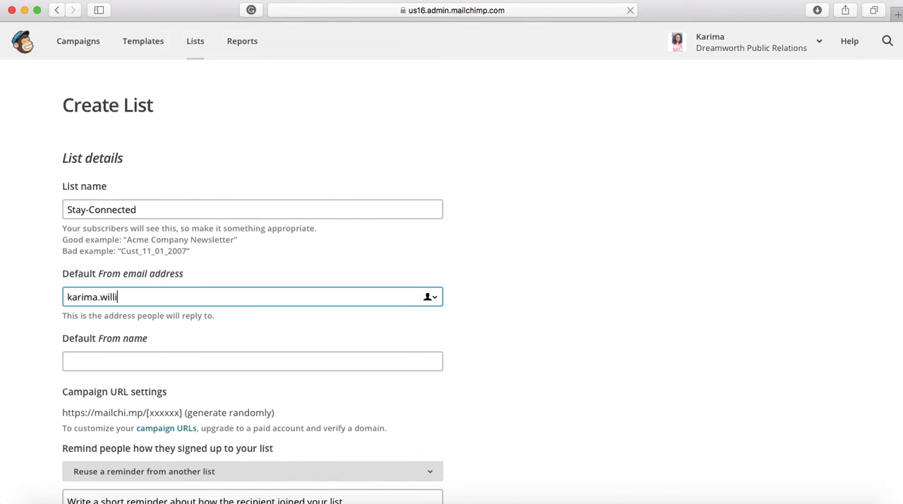
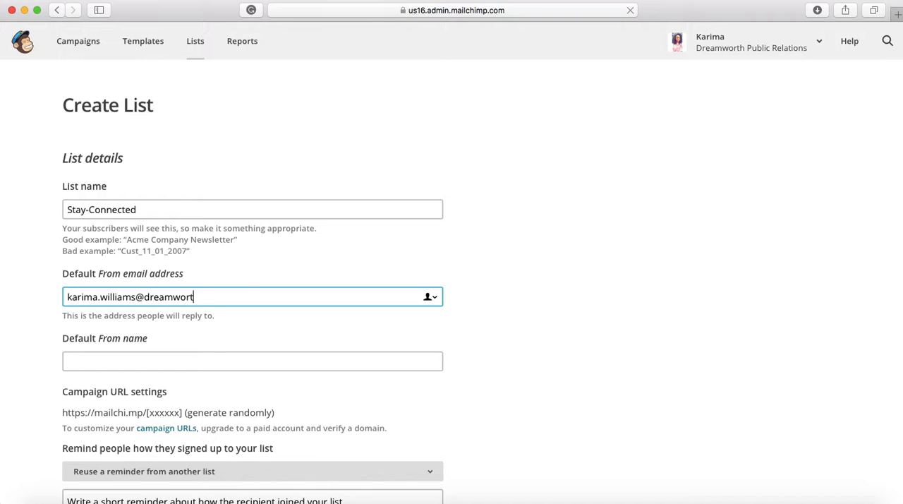
pyautogui.click(91, 363)
pyautogui.write('Karima')
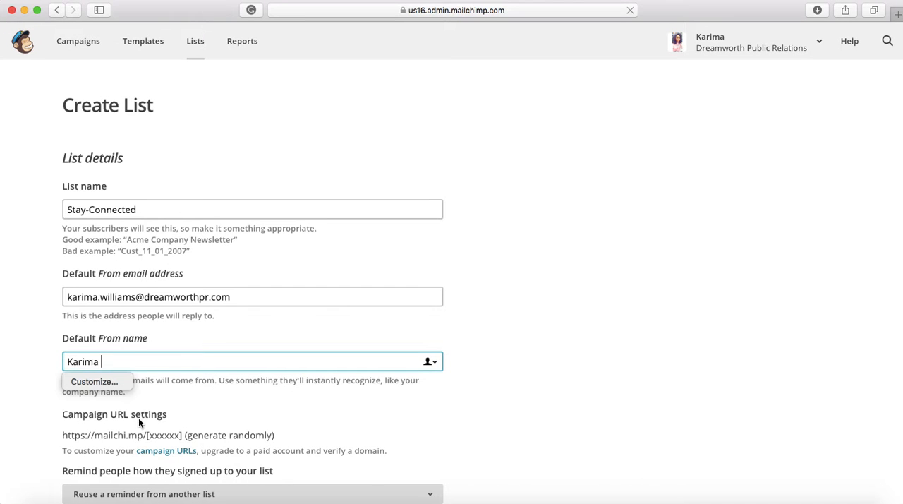
# Write the signup reminder "You joined via word mouth" and save the new list.
pyautogui.scroll(-3, 139, 418)
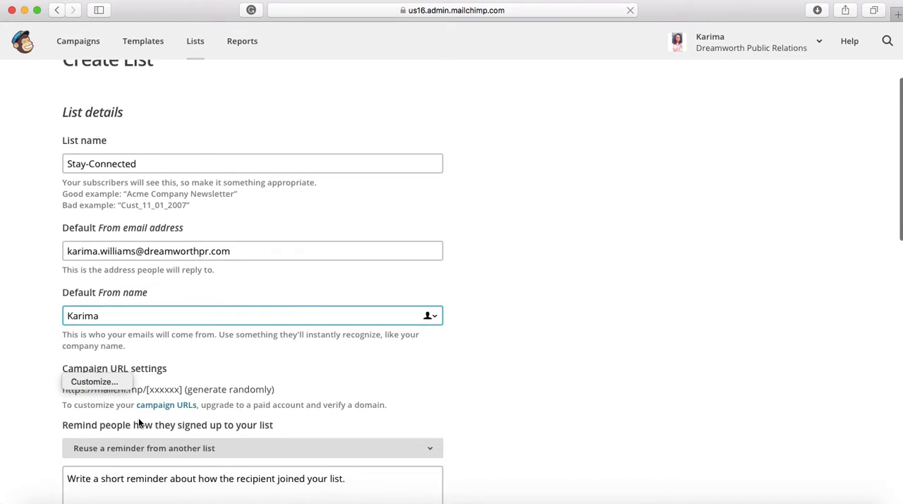
pyautogui.click(153, 437)
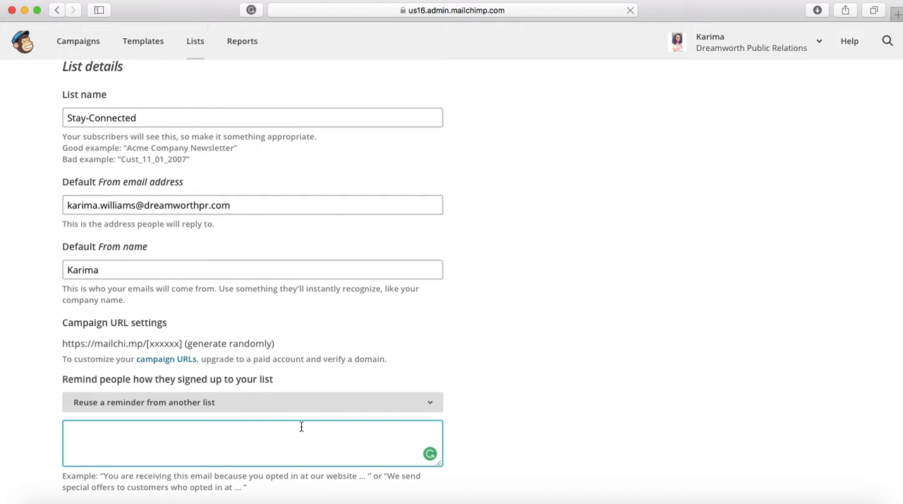
pyautogui.write('You joined via word mouth')
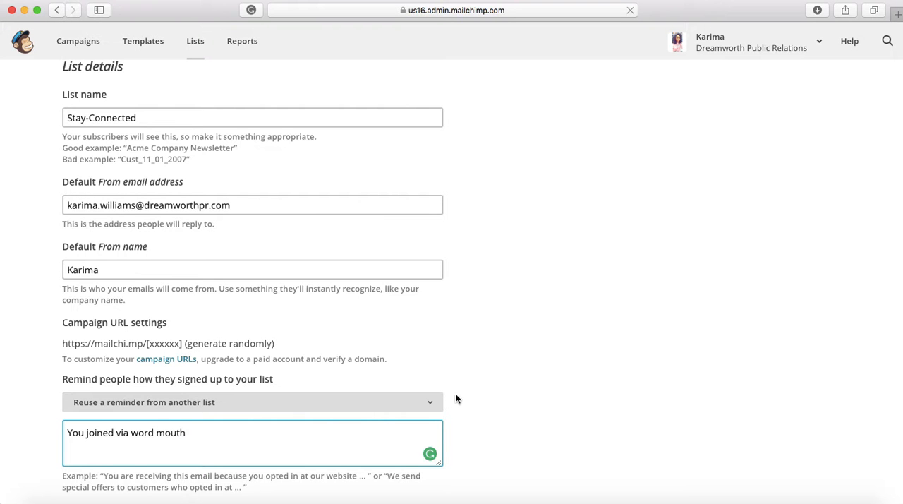
pyautogui.scroll(-1, 442, 400)
pyautogui.scroll(-15, 440, 399)
pyautogui.click(81, 312)
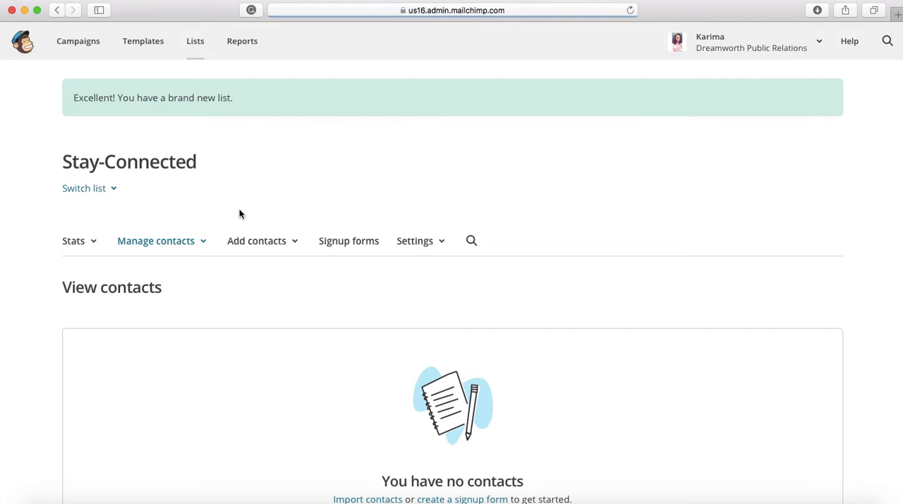
# Start adding a single subscriber to the Stay-Connected list, filling in the contact's email address, first name and last name.
pyautogui.scroll(-3, 344, 323)
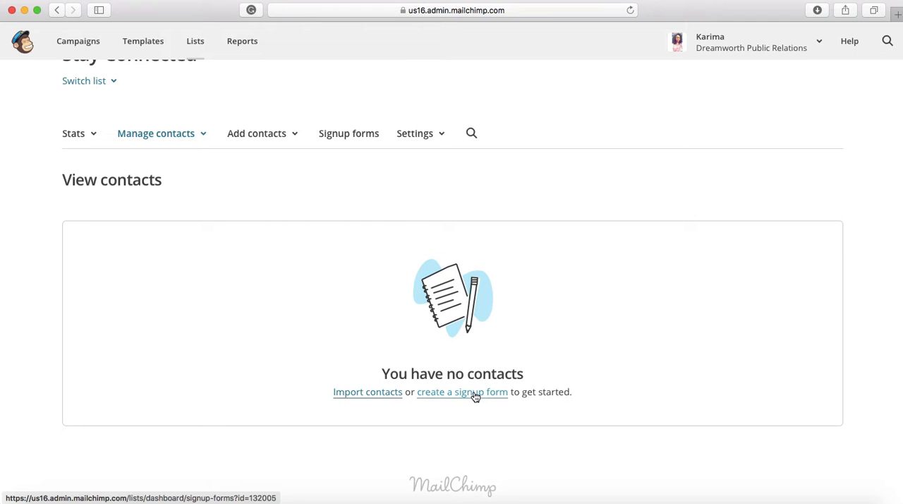
pyautogui.click(276, 135)
pyautogui.click(258, 160)
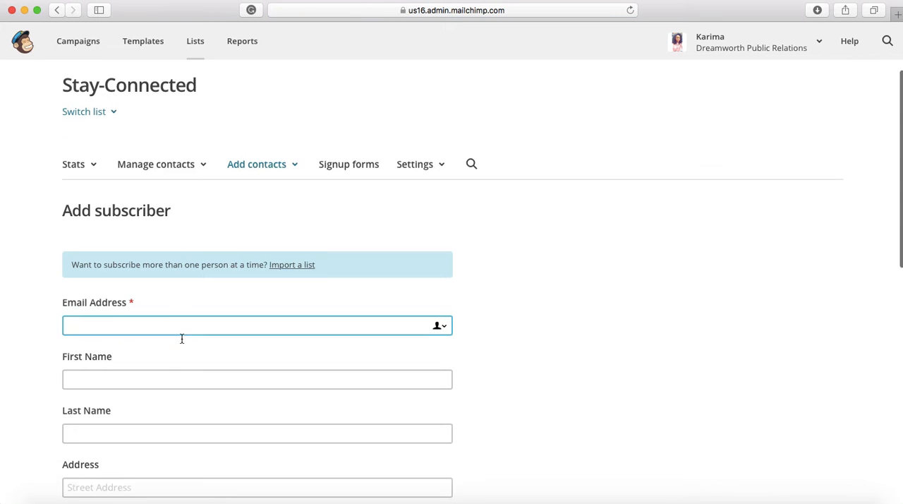
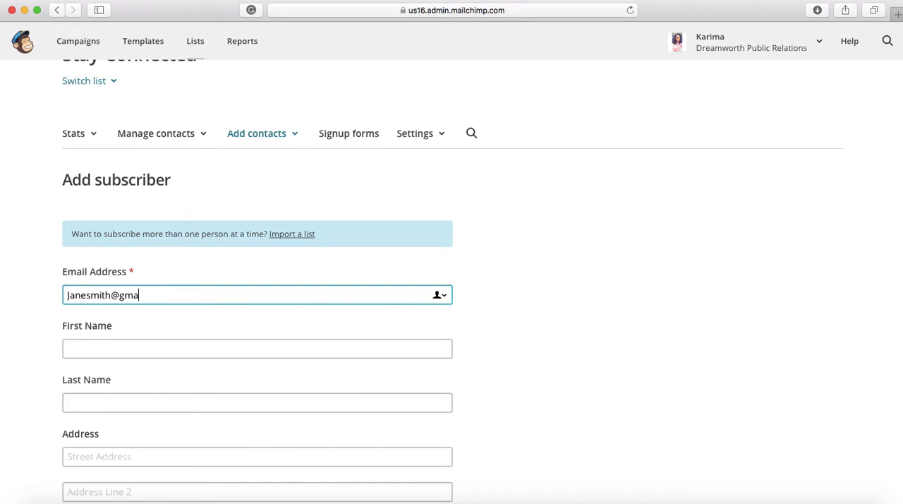
pyautogui.press('Tab')
pyautogui.write('Jane')
pyautogui.press('Tab')
pyautogui.write('Smith')
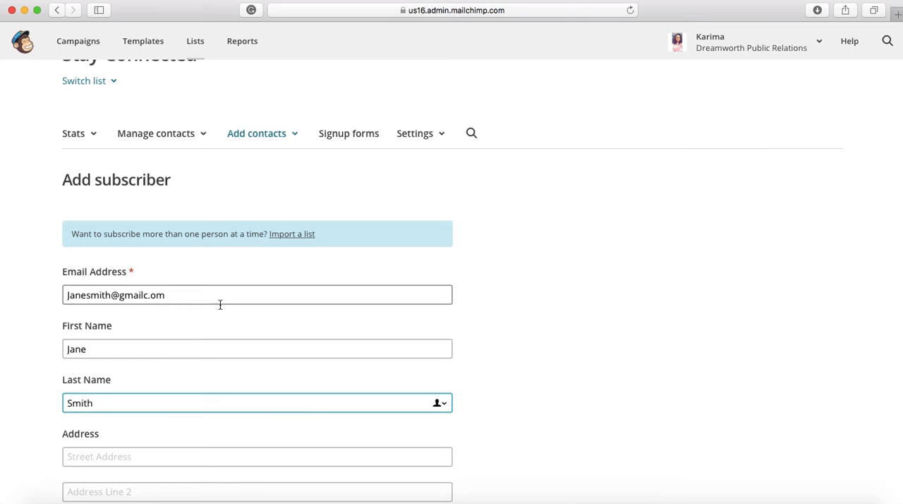
# Try to subscribe the contact after marking that this person gave permission to be emailed.
pyautogui.scroll(-8, 220, 304)
pyautogui.scroll(-5, 220, 304)
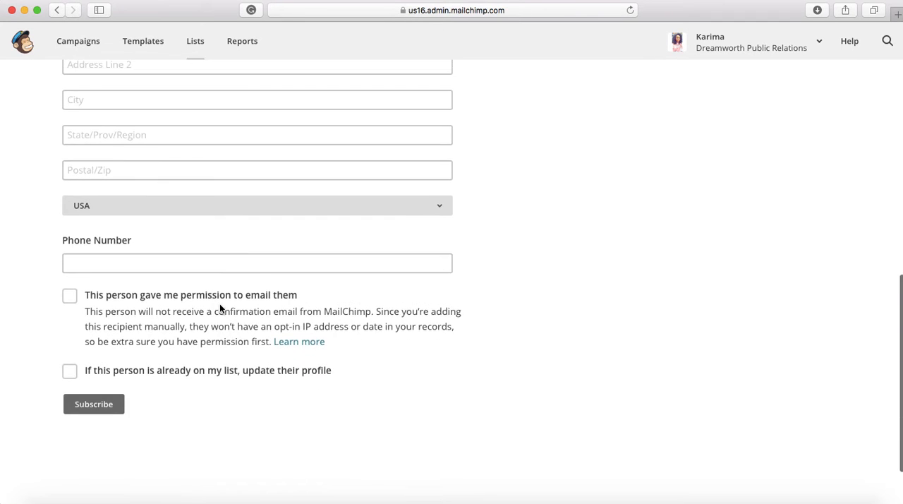
pyautogui.click(69, 264)
pyautogui.click(102, 373)
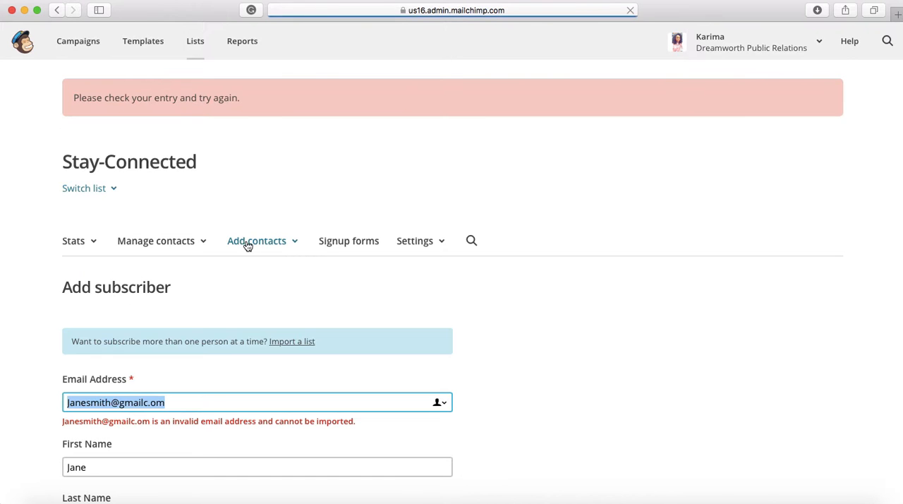
# Correct the ending of the subscriber's email address to .com.
pyautogui.click(177, 396)
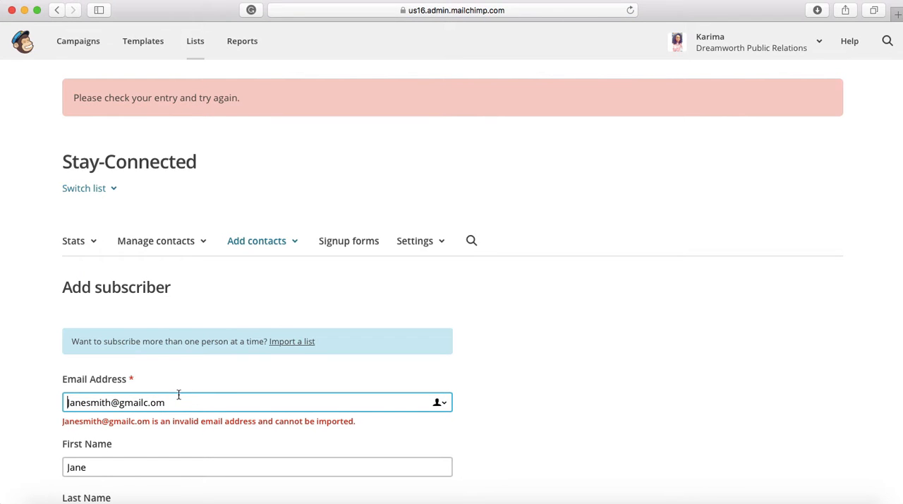
pyautogui.press('BackSpace')
pyautogui.press('BackSpace')
pyautogui.press('BackSpace')
pyautogui.press('BackSpace')
pyautogui.write('.com')
# Mark that this person gave permission to be emailed and subscribe the contact to the list.
pyautogui.scroll(-10, 229, 434)
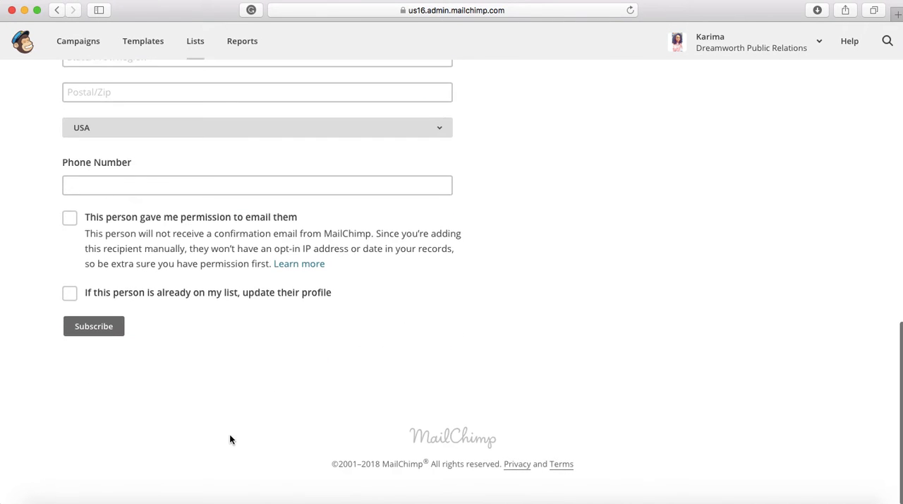
pyautogui.click(70, 222)
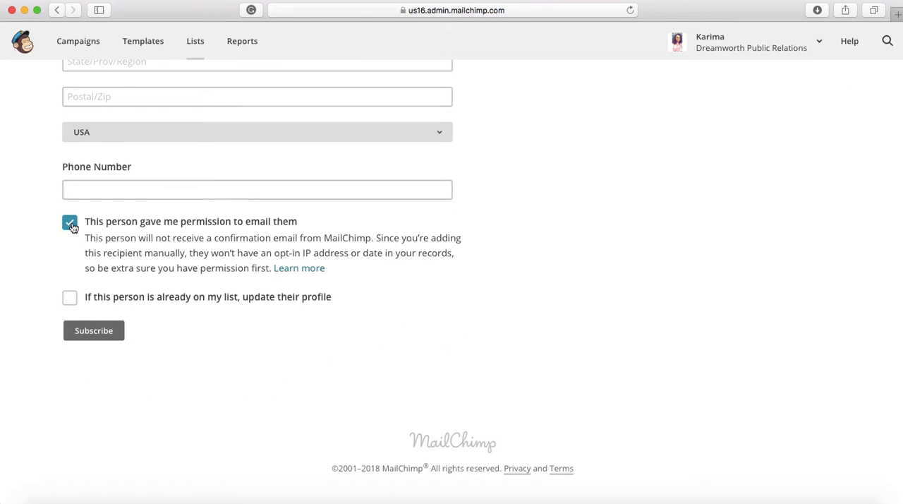
pyautogui.click(92, 330)
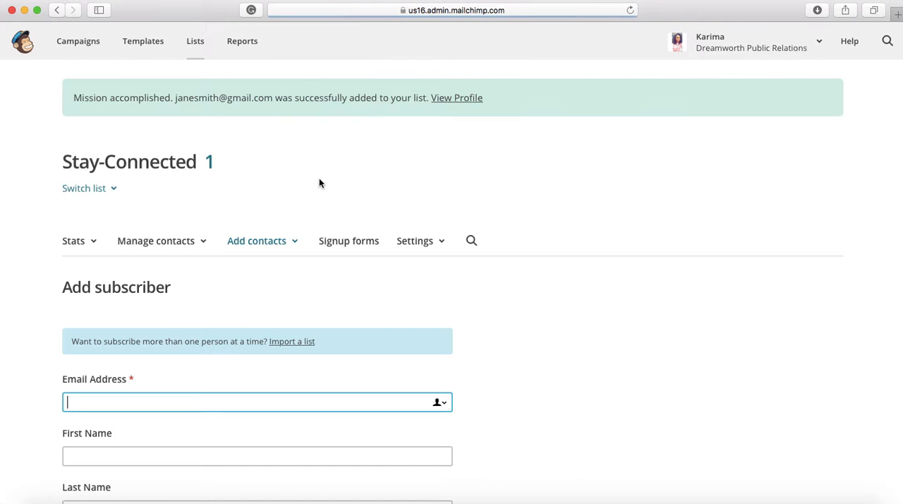
# Start a new automated email campaign of the type Welcome new subscribers.
pyautogui.click(93, 57)
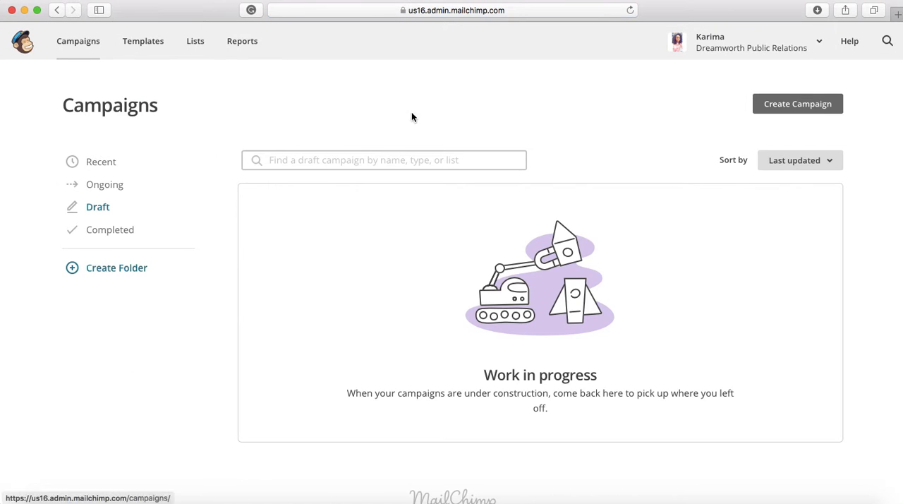
pyautogui.click(791, 103)
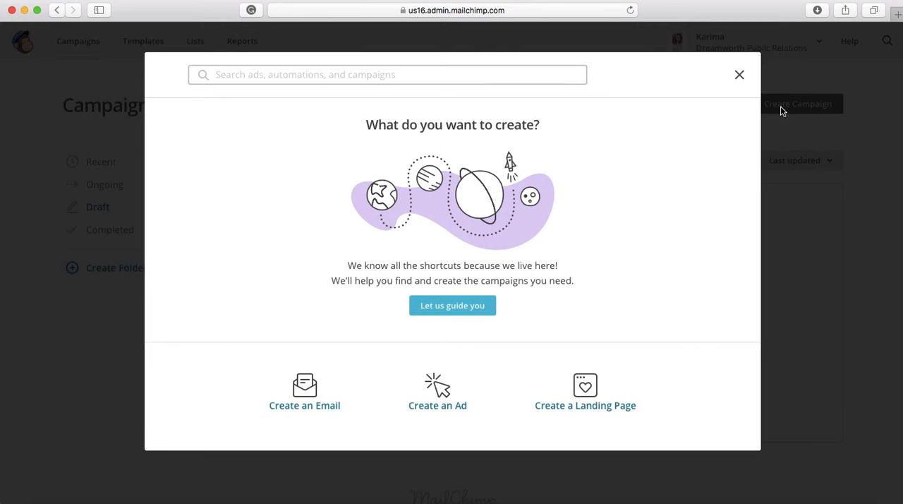
pyautogui.click(307, 385)
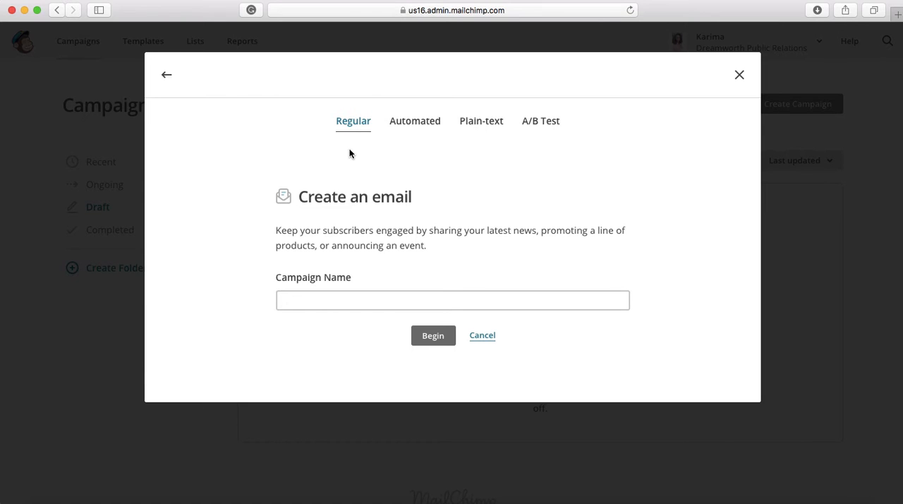
pyautogui.click(409, 123)
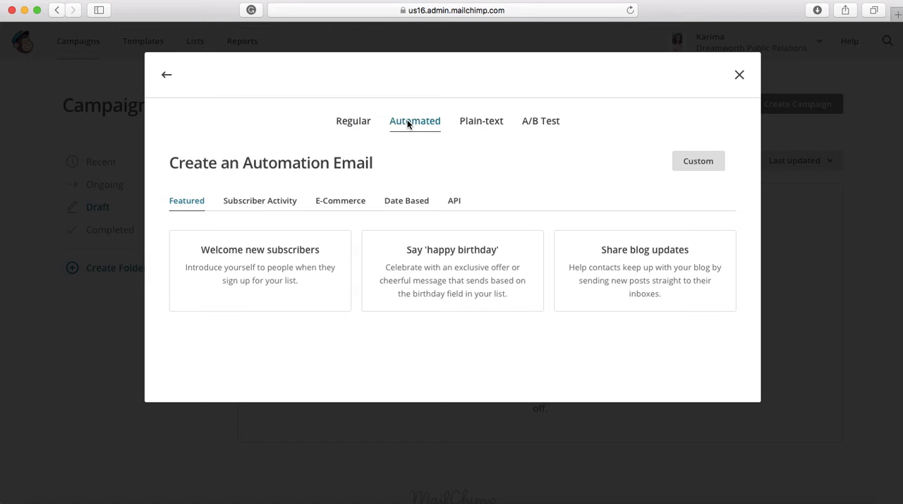
pyautogui.click(247, 264)
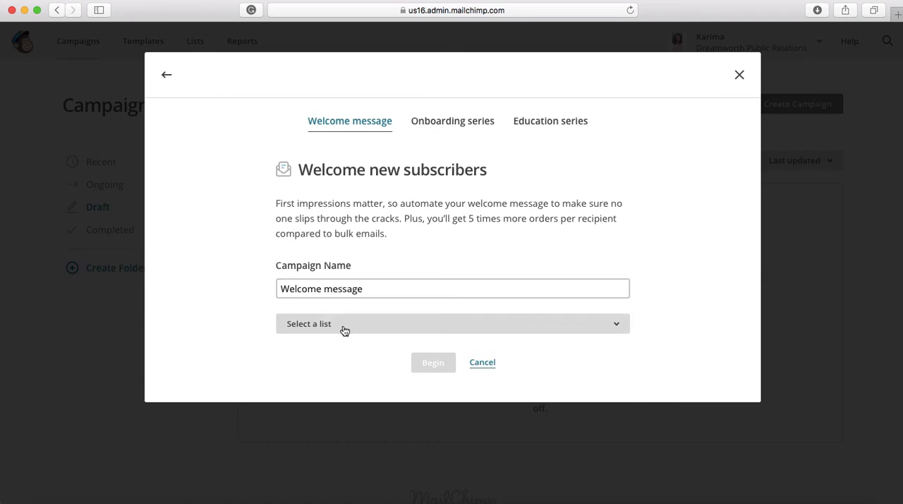
# Assign the Stay-Connected list to the campaign and begin it under the name Welcome New Subscribers.
pyautogui.click(347, 325)
pyautogui.click(314, 445)
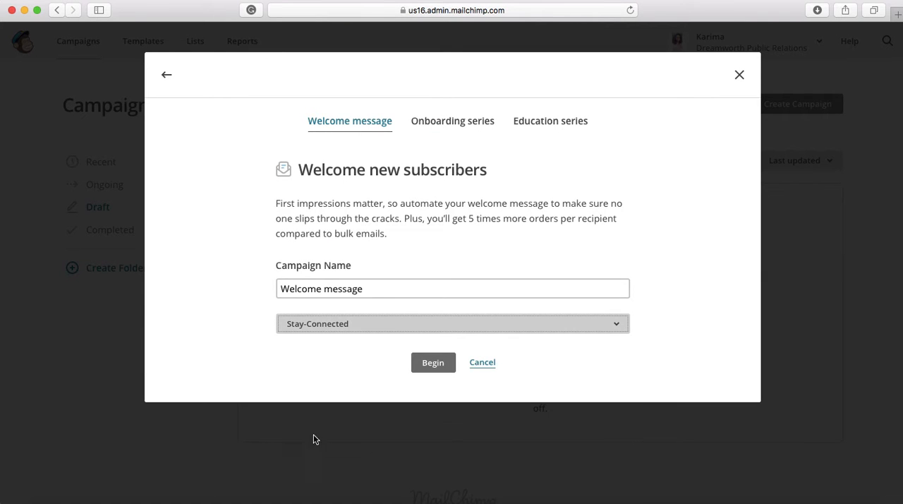
pyautogui.click(376, 284)
pyautogui.press('BackSpace')
pyautogui.press('BackSpace')
pyautogui.press('BackSpace')
pyautogui.press('BackSpace')
pyautogui.press('BackSpace')
pyautogui.press('BackSpace')
pyautogui.press('BackSpace')
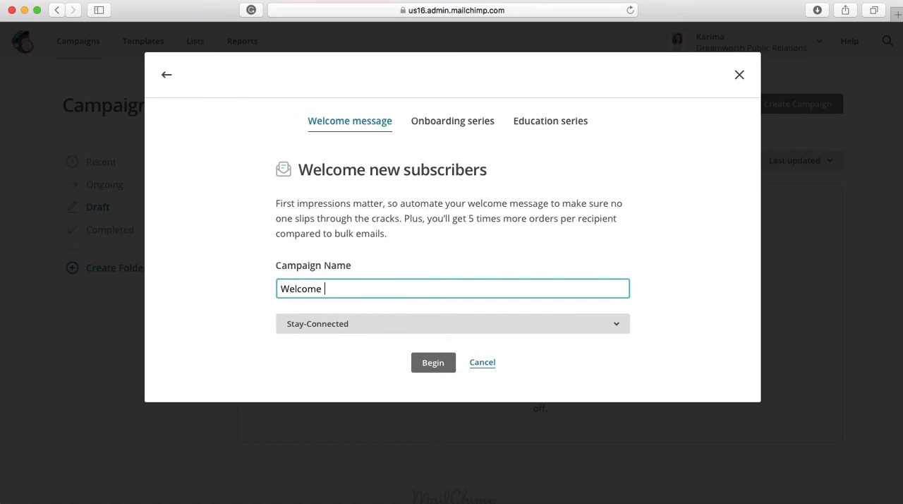
pyautogui.write('New Subscribers')
pyautogui.click(431, 362)
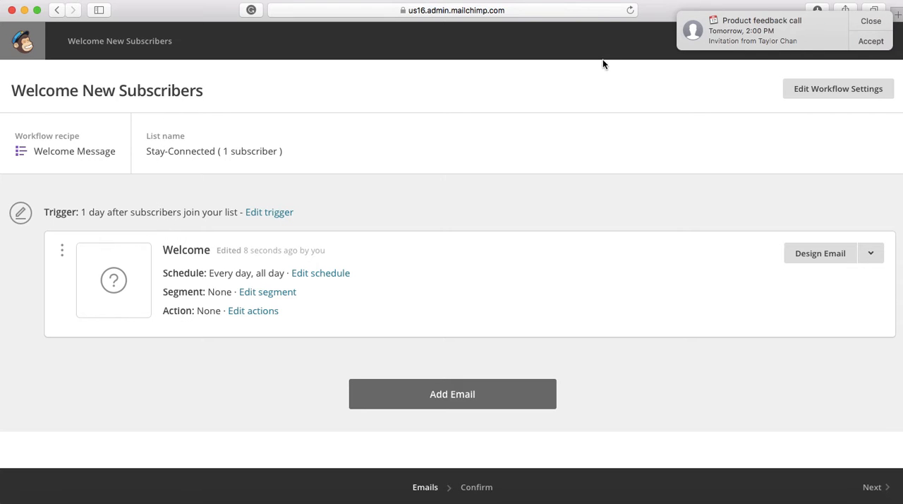
# Set the workflow trigger to send immediately and also when subscribers are imported, and update the trigger.
pyautogui.click(873, 20)
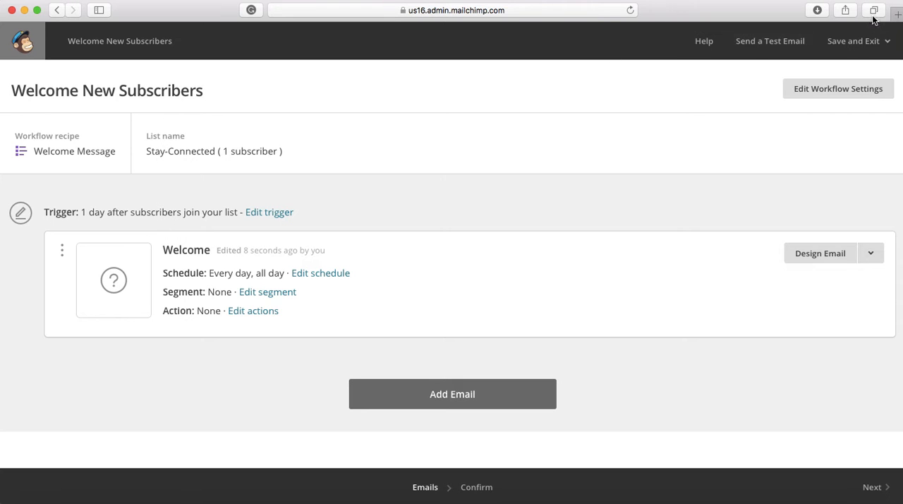
pyautogui.click(257, 213)
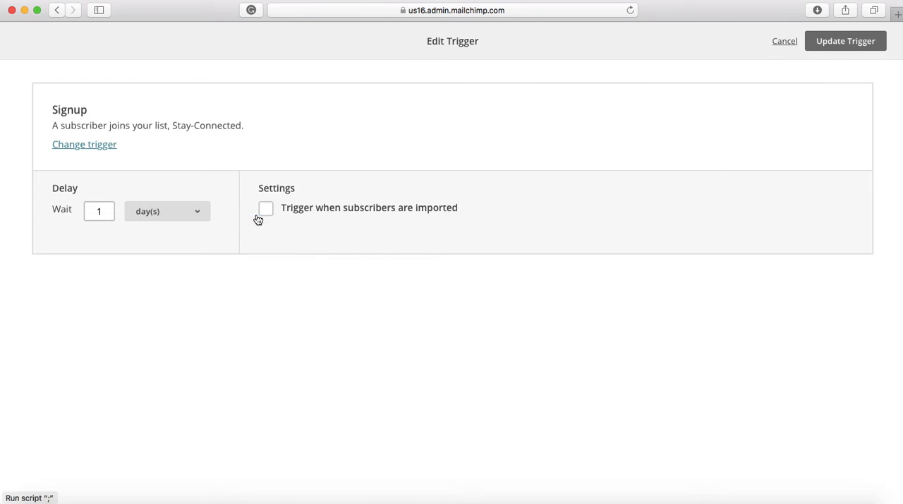
pyautogui.click(105, 210)
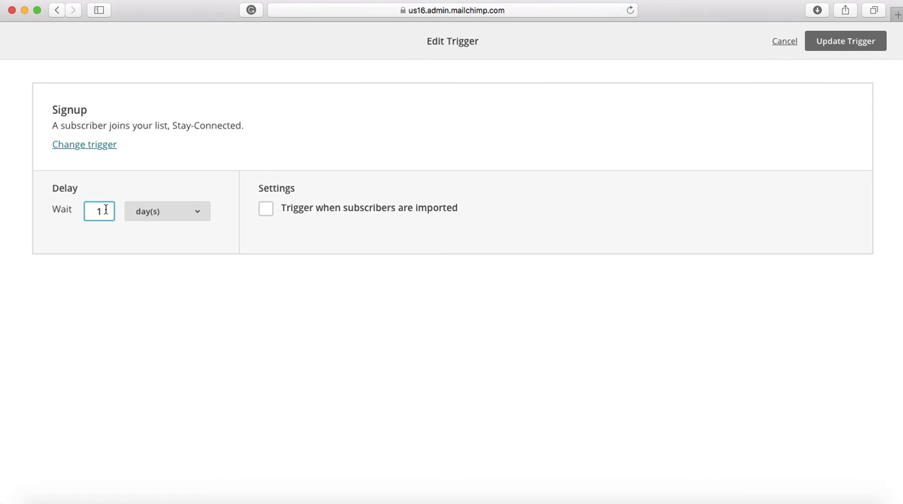
pyautogui.click(151, 219)
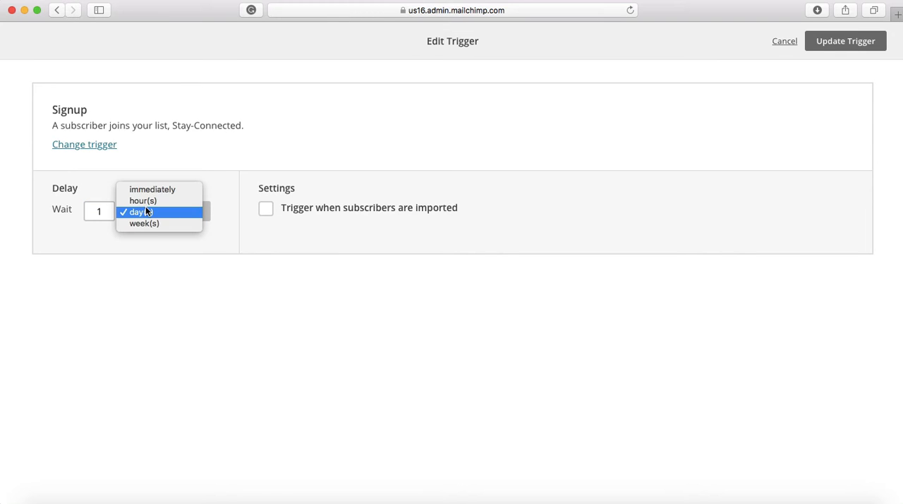
pyautogui.click(141, 189)
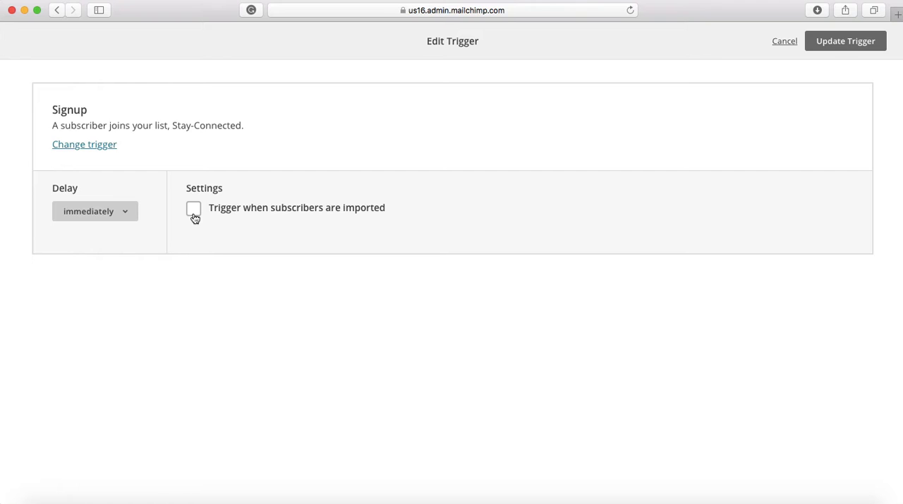
pyautogui.click(194, 214)
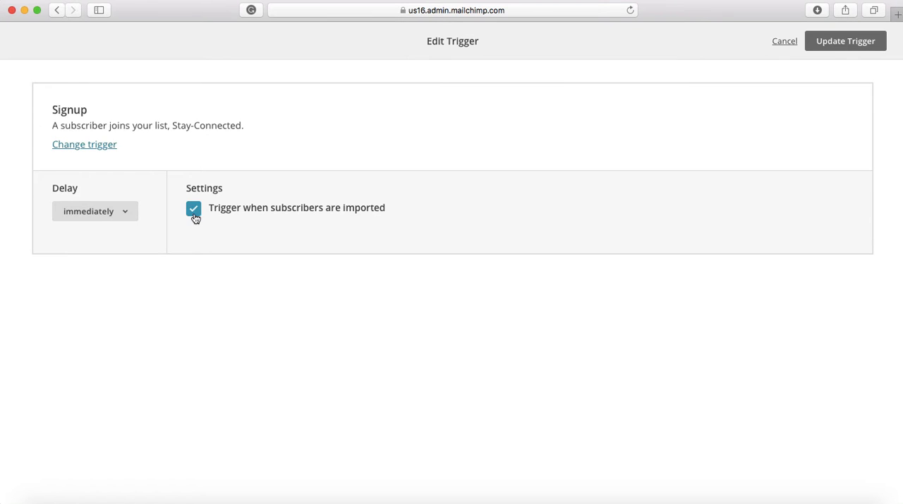
pyautogui.click(820, 47)
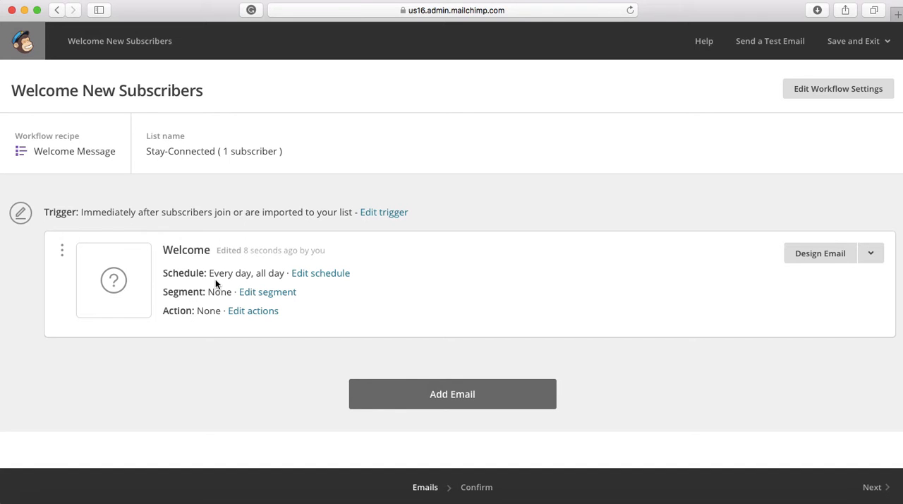
# Open the Welcome email's schedule and keep all seven days of the week selected for sending.
pyautogui.click(313, 274)
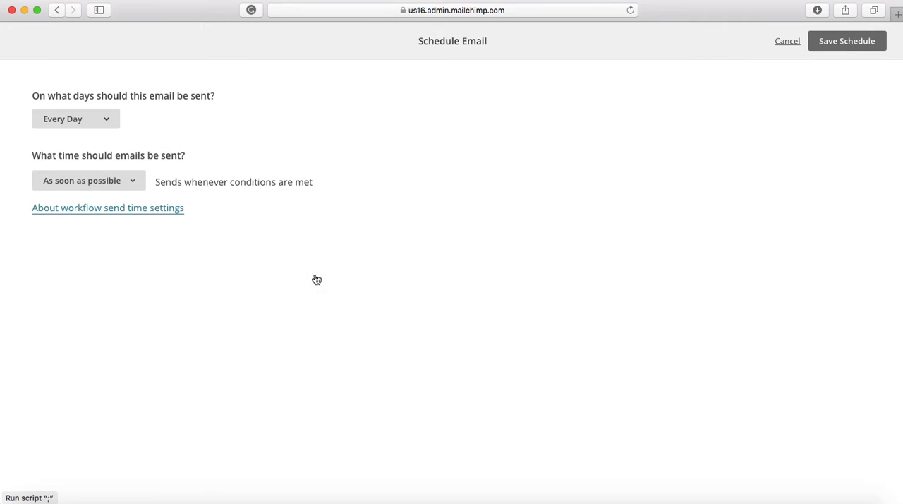
pyautogui.click(98, 122)
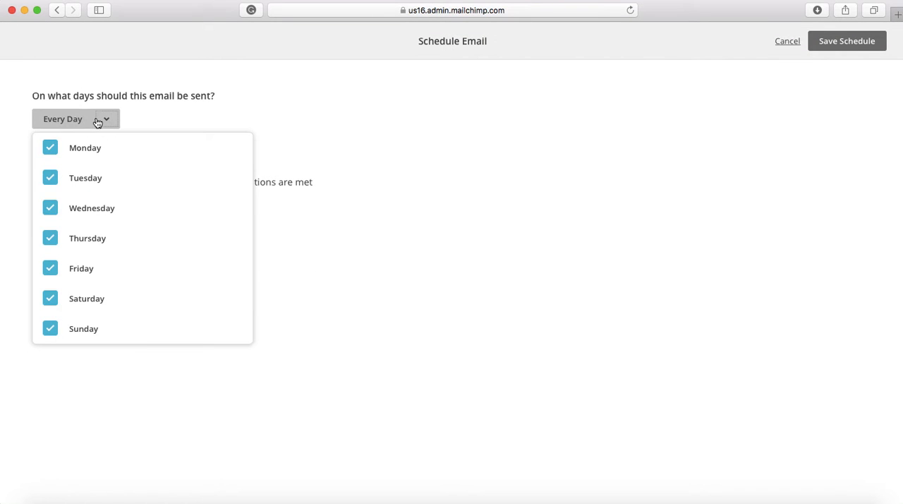
pyautogui.click(97, 121)
pyautogui.click(102, 126)
pyautogui.click(50, 147)
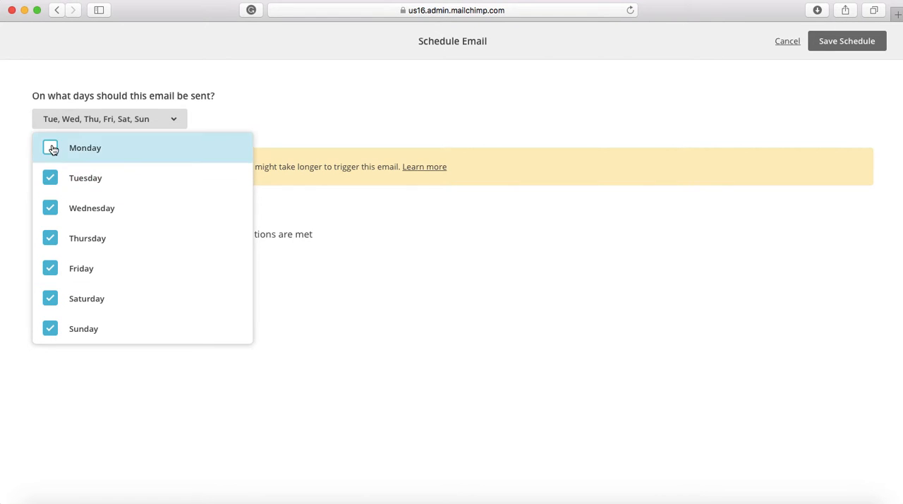
pyautogui.click(51, 149)
pyautogui.click(199, 107)
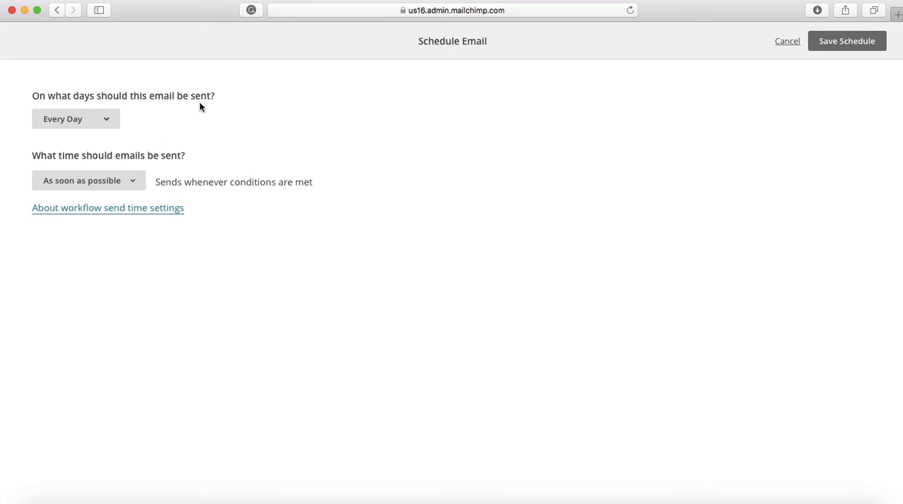
# Restrict the sending time to only between 7:00 AM and 7:00 PM and save the schedule.
pyautogui.click(102, 181)
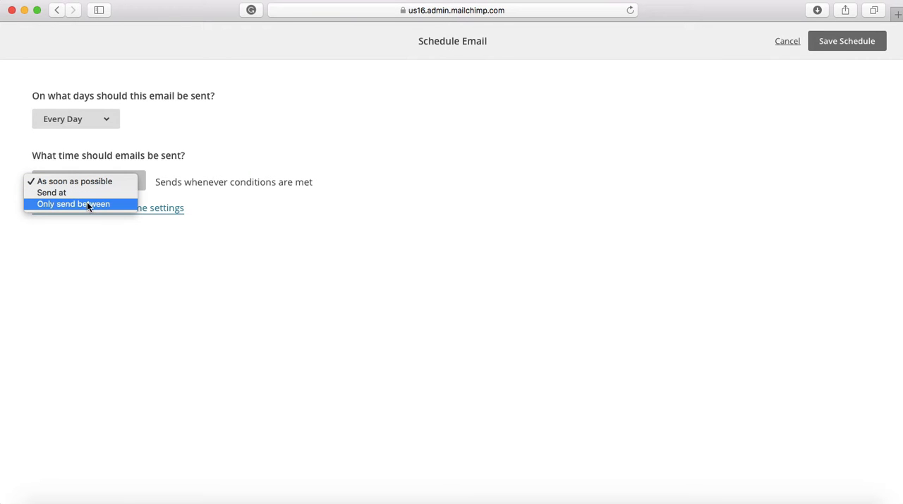
pyautogui.click(85, 204)
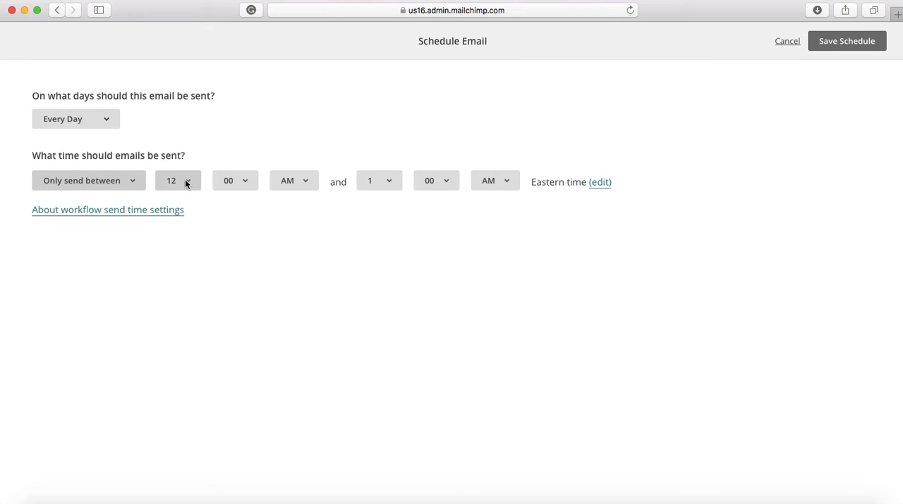
pyautogui.click(187, 185)
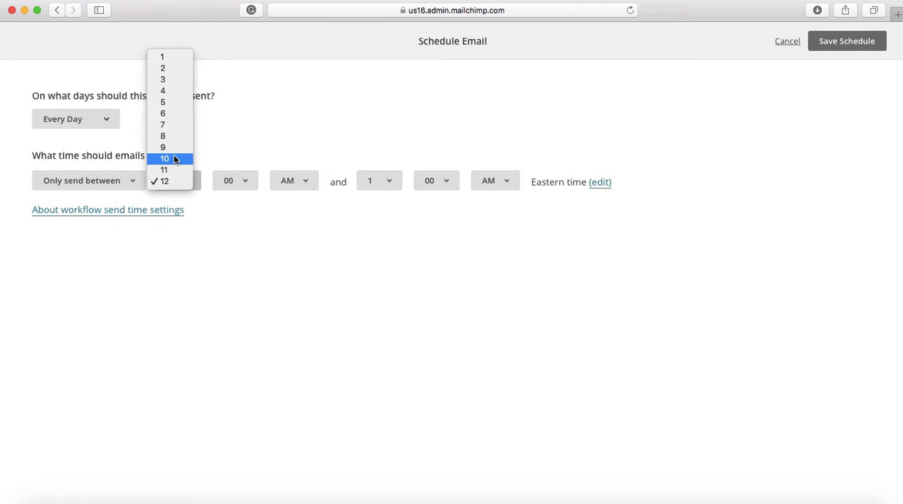
pyautogui.click(170, 127)
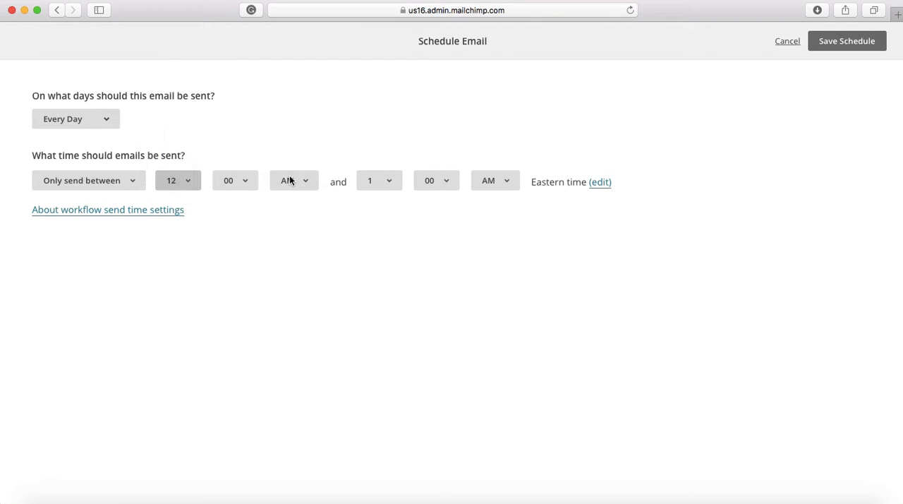
pyautogui.click(504, 182)
pyautogui.click(497, 195)
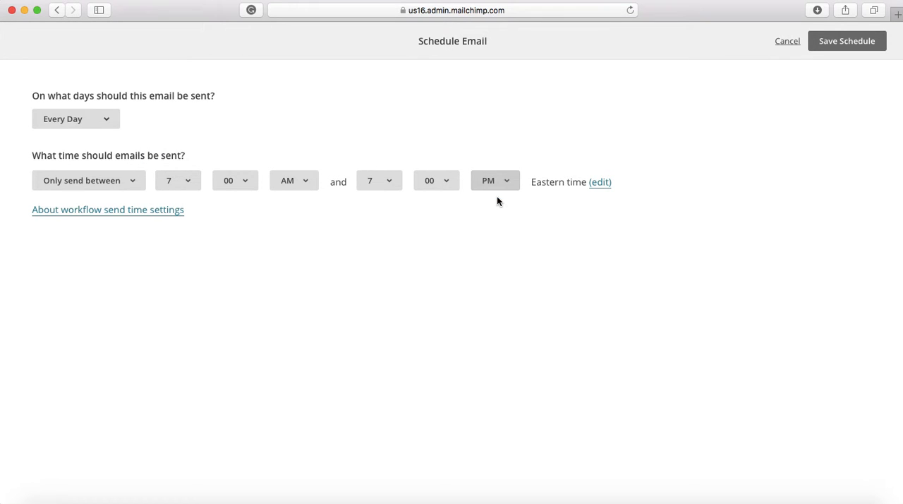
pyautogui.click(826, 40)
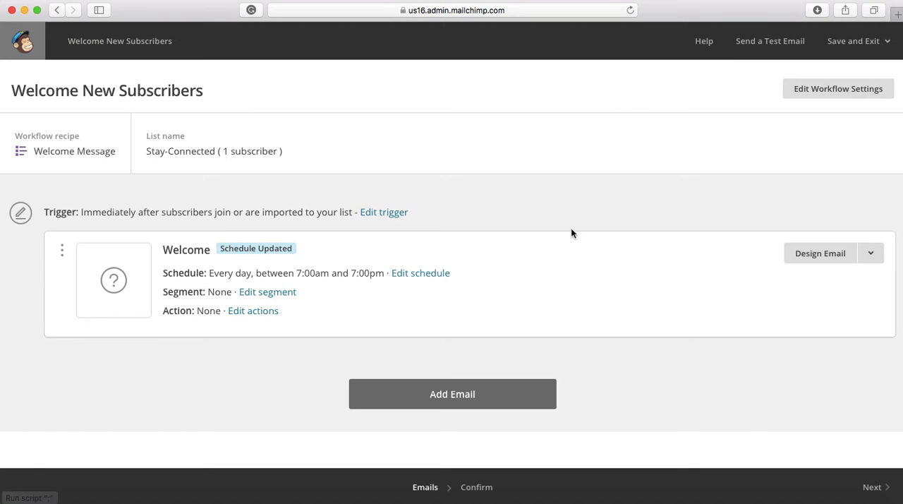
# Start designing the Welcome email and name it Welcome Message.
pyautogui.click(811, 258)
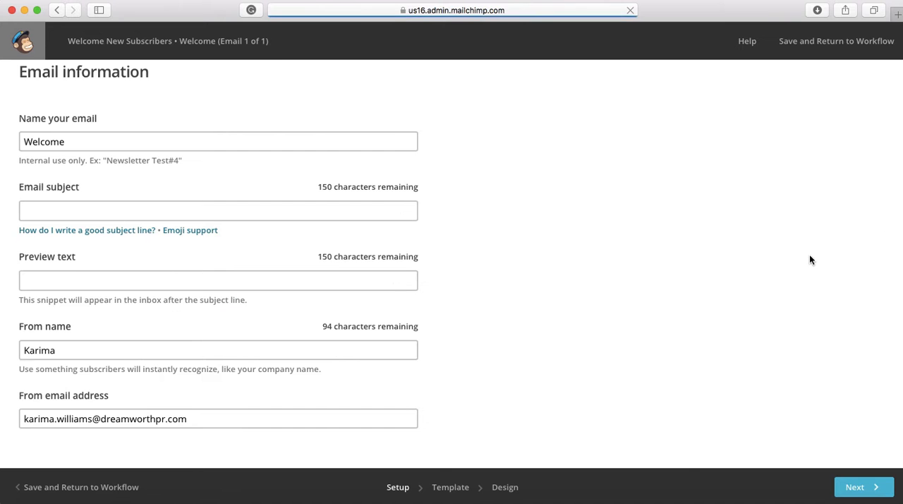
pyautogui.rightClick(95, 141)
pyautogui.press('Escape')
pyautogui.press('Right')
pyautogui.write('Message')
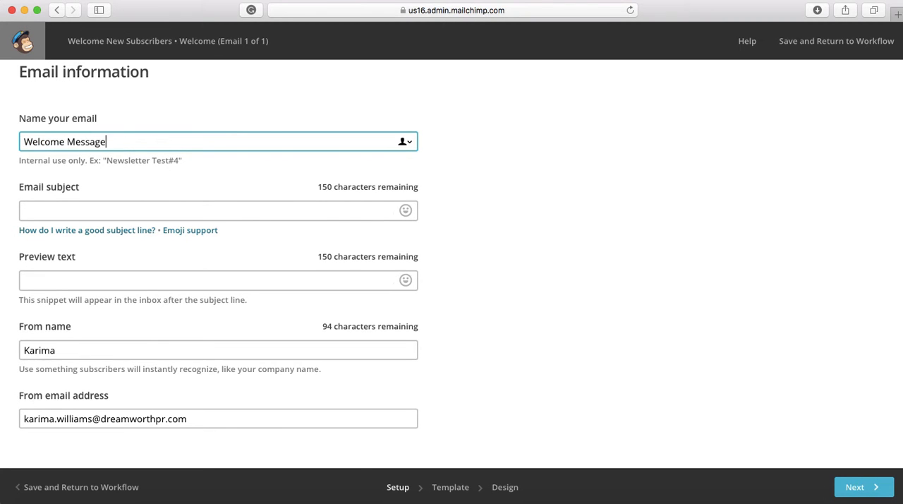
# Enter the email subject "You're Connected Yay!" and add a grinning face emoji at its end.
pyautogui.click(47, 211)
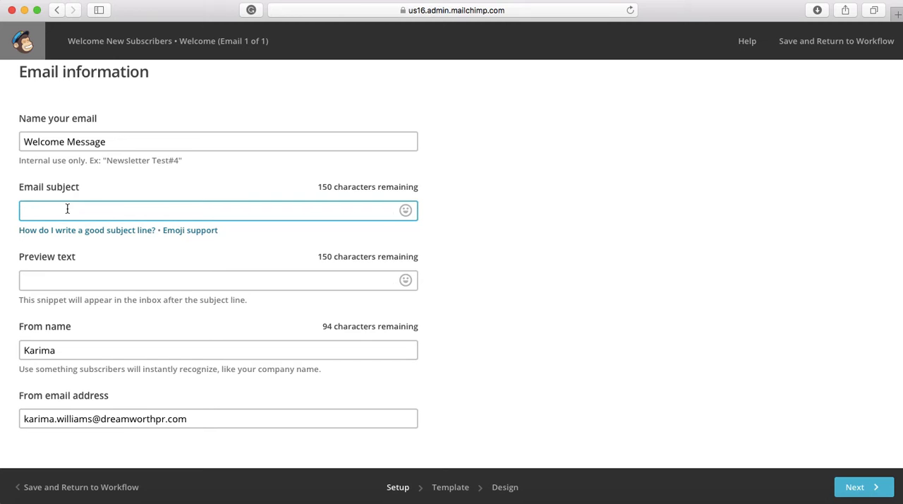
pyautogui.write("You're Connected yay")
pyautogui.press('BackSpace')
pyautogui.press('BackSpace')
pyautogui.press('BackSpace')
pyautogui.write('yay')
pyautogui.press('BackSpace')
pyautogui.press('BackSpace')
pyautogui.write('Yay')
pyautogui.click(406, 210)
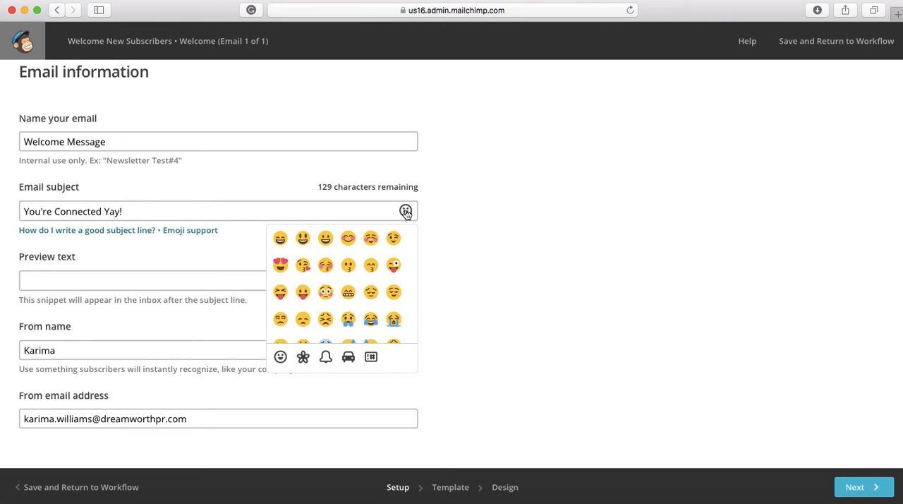
pyautogui.click(283, 240)
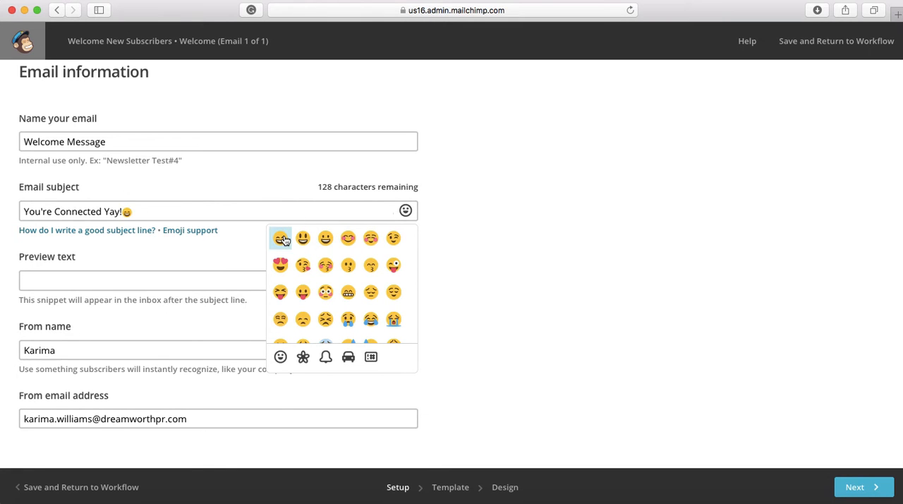
# Enter the preview text "You are now apart of our email list!" and continue to template selection.
pyautogui.click(54, 281)
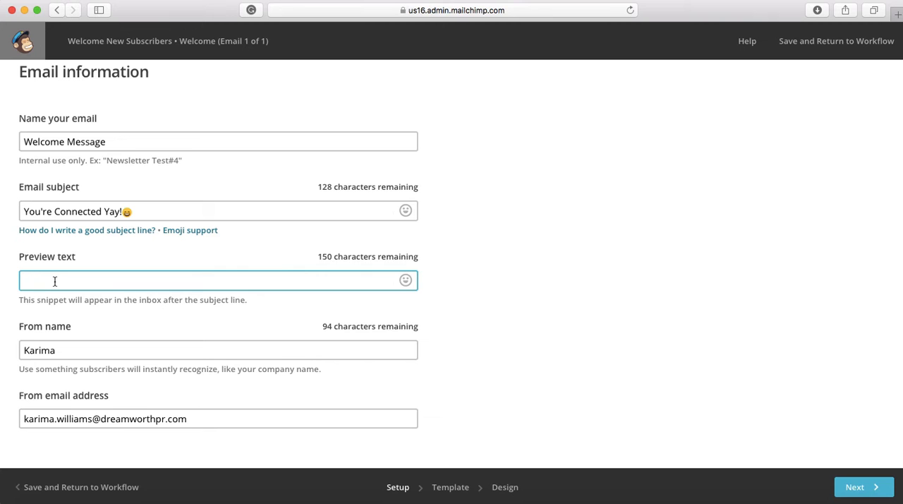
pyautogui.write('You are now apart of our email list')
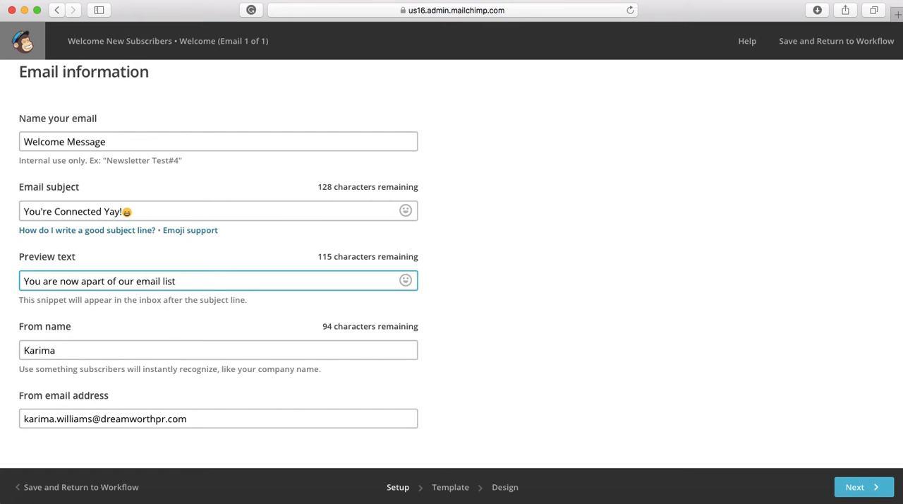
pyautogui.write('!')
pyautogui.click(856, 489)
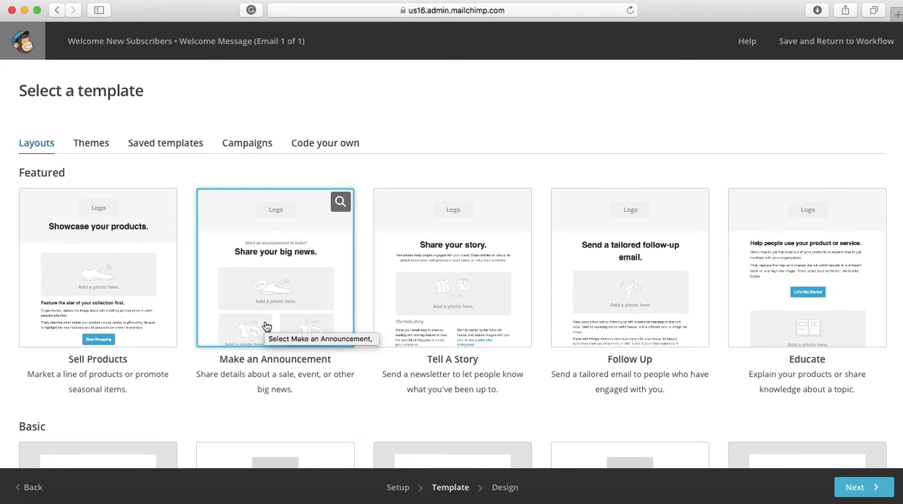
# Browse the ready-made email themes, including the event and holiday designs.
pyautogui.click(103, 143)
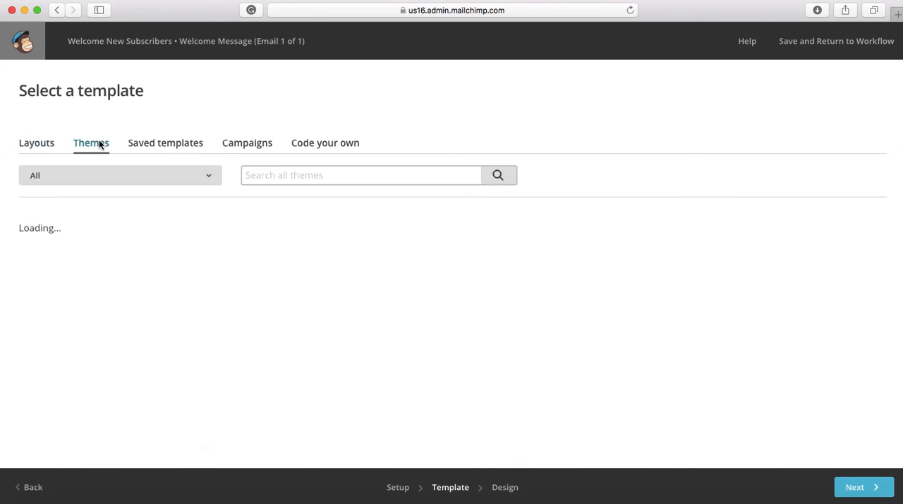
pyautogui.scroll(-2, 259, 355)
pyautogui.scroll(-6, 260, 355)
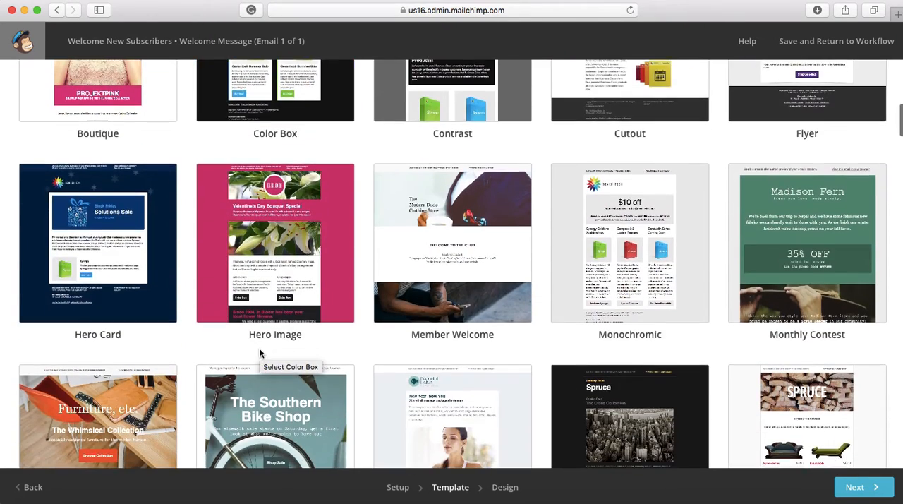
pyautogui.scroll(-4, 259, 353)
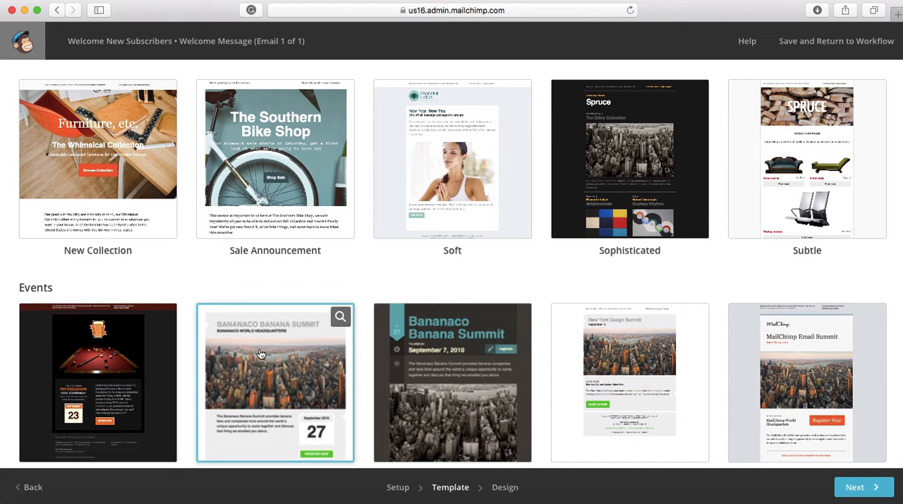
pyautogui.scroll(-4, 260, 354)
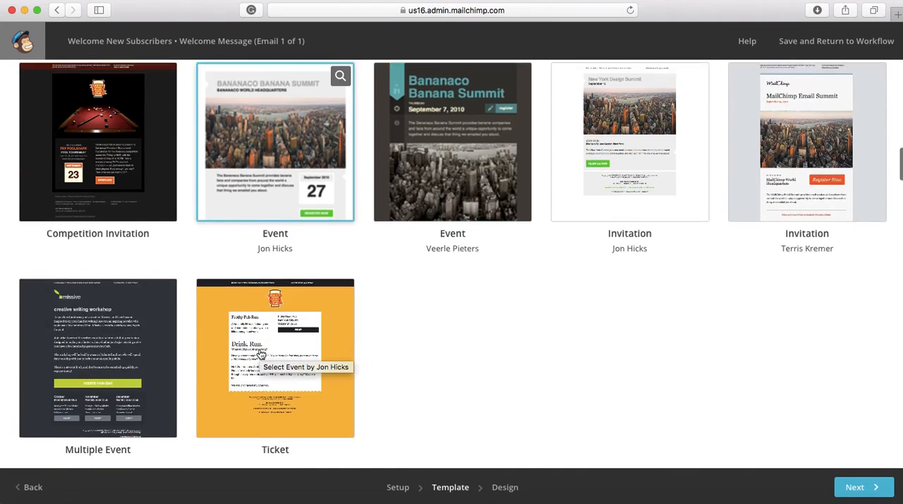
pyautogui.scroll(-8, 260, 354)
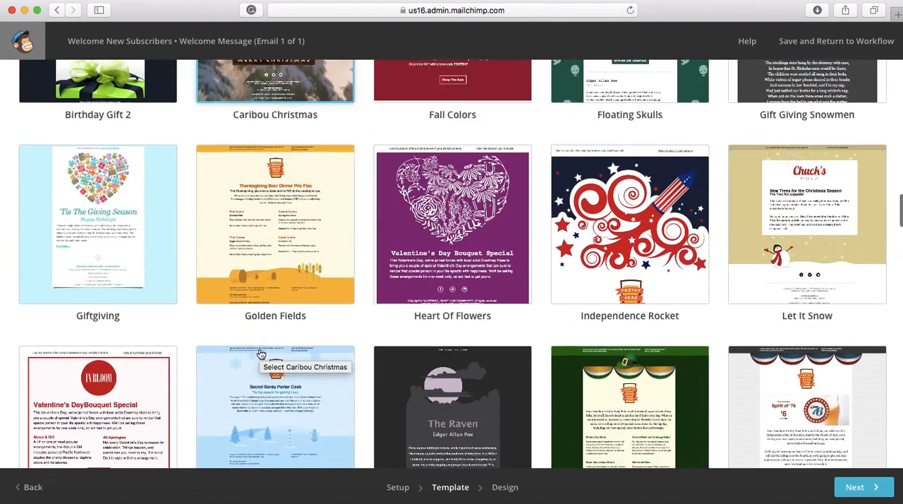
pyautogui.scroll(-10, 259, 354)
pyautogui.scroll(20, 260, 354)
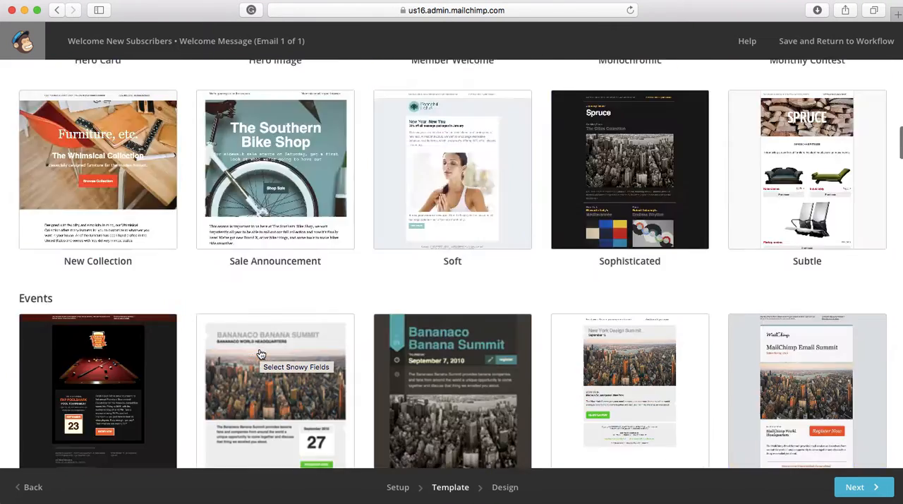
# Return to the basic layouts and choose the featured Follow Up layout for the email.
pyautogui.click(40, 141)
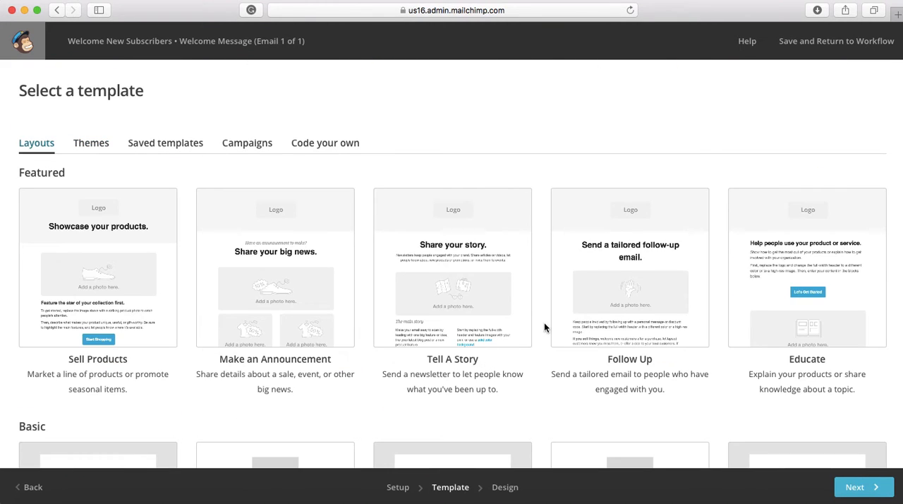
pyautogui.scroll(-3, 544, 326)
pyautogui.scroll(3, 544, 326)
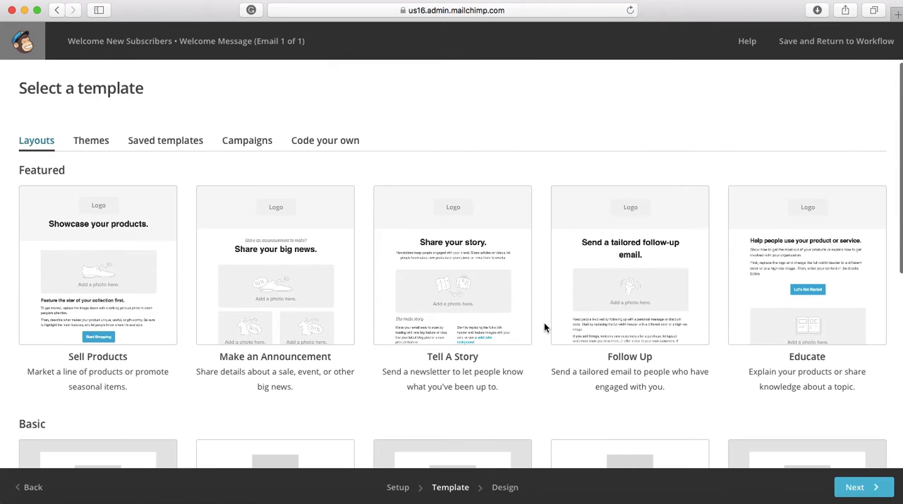
pyautogui.click(642, 289)
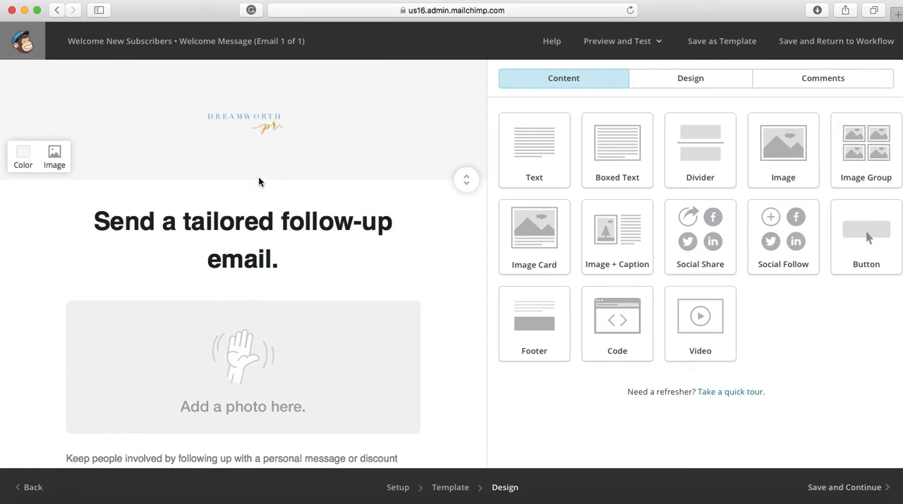
# Replace the heading text with "Welcome", the First Name merge tag and an exclamation mark.
pyautogui.moveTo(251, 129)
pyautogui.scroll(-1, 275, 226)
pyautogui.click(281, 234)
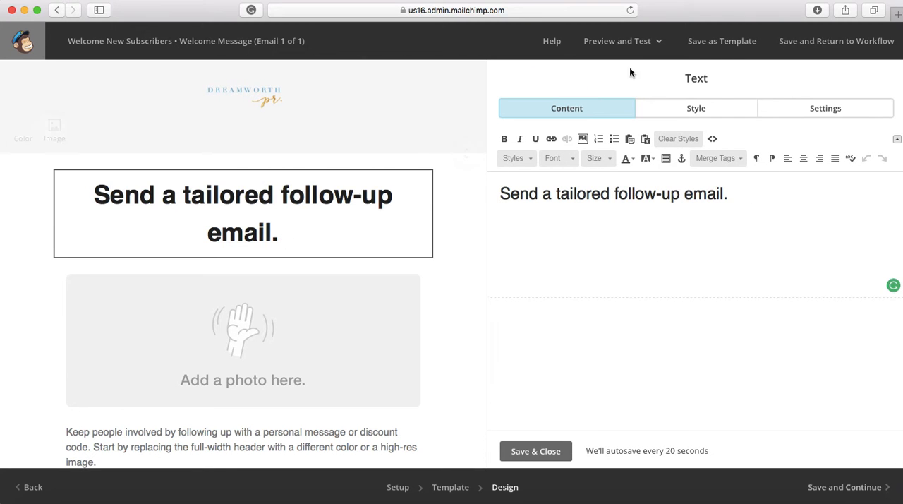
pyautogui.moveTo(729, 194); pyautogui.dragTo(494, 192)
pyautogui.write('Welcom')
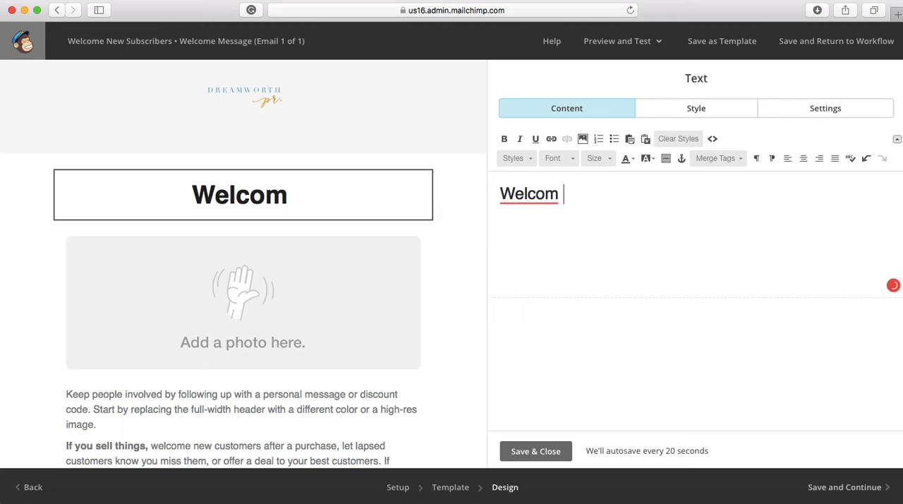
pyautogui.press('BackSpace')
pyautogui.write('e')
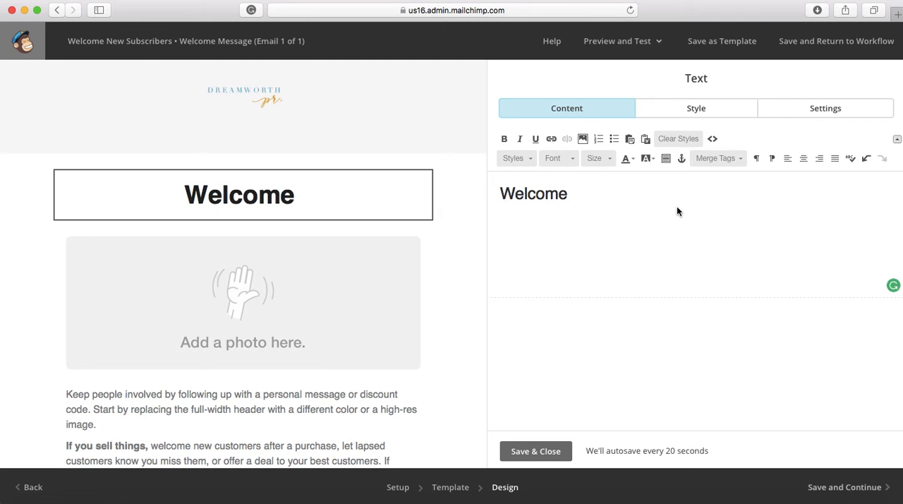
pyautogui.click(709, 159)
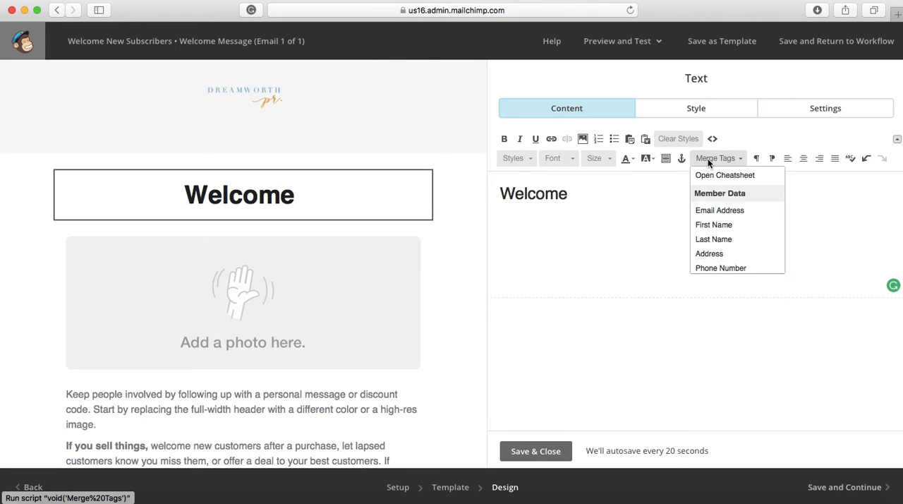
pyautogui.click(698, 226)
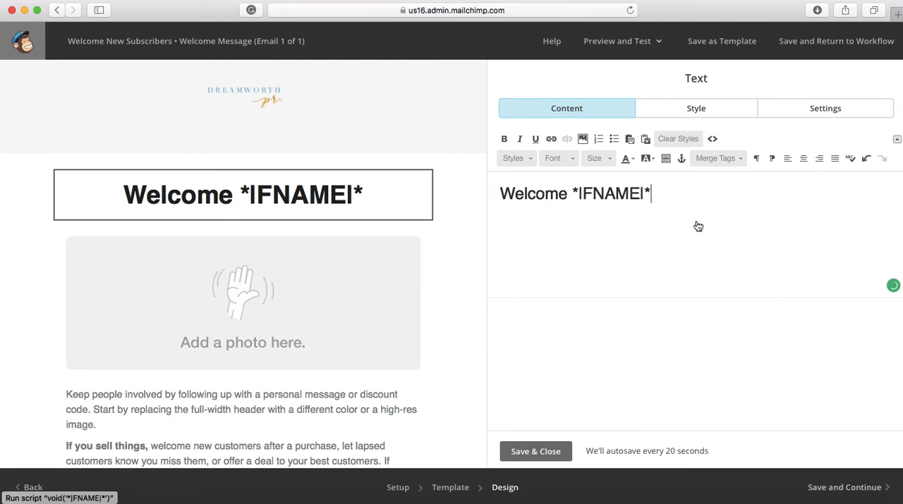
pyautogui.write('!')
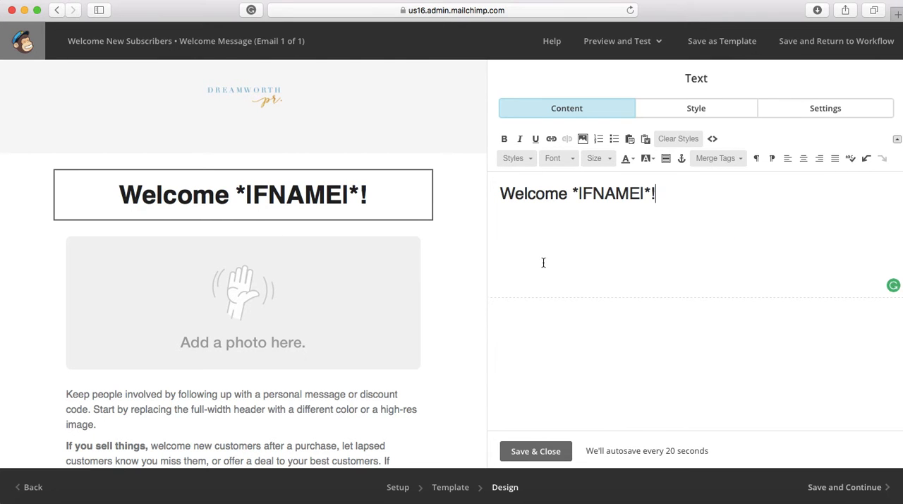
# Replace the placeholder image below the heading with the photo IMG_1612 (1).jpg from My Files.
pyautogui.click(366, 308)
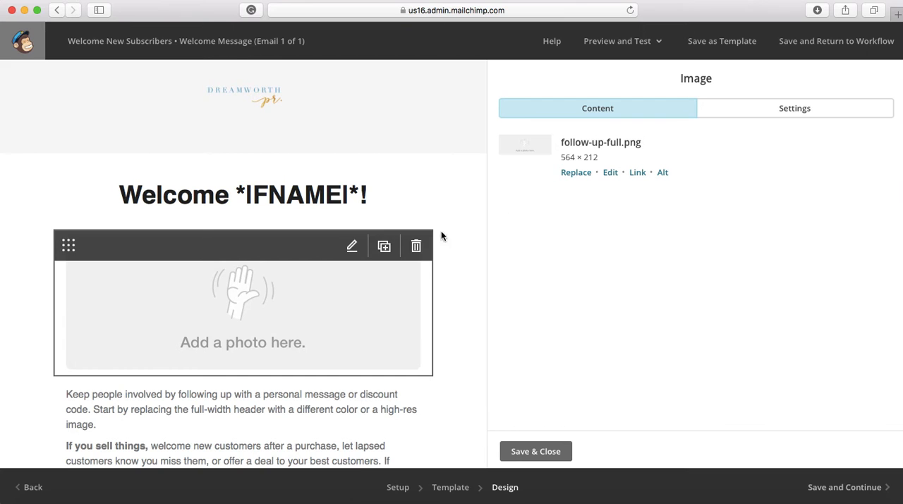
pyautogui.click(576, 173)
pyautogui.click(712, 376)
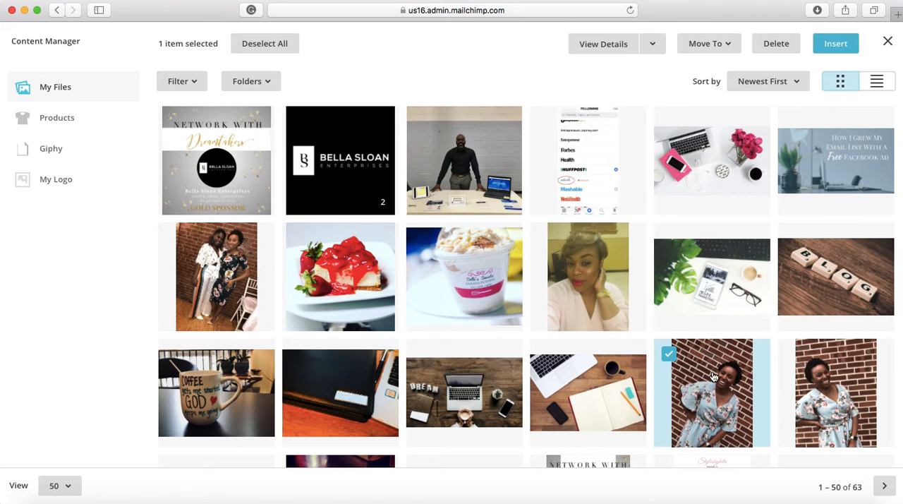
pyautogui.click(831, 40)
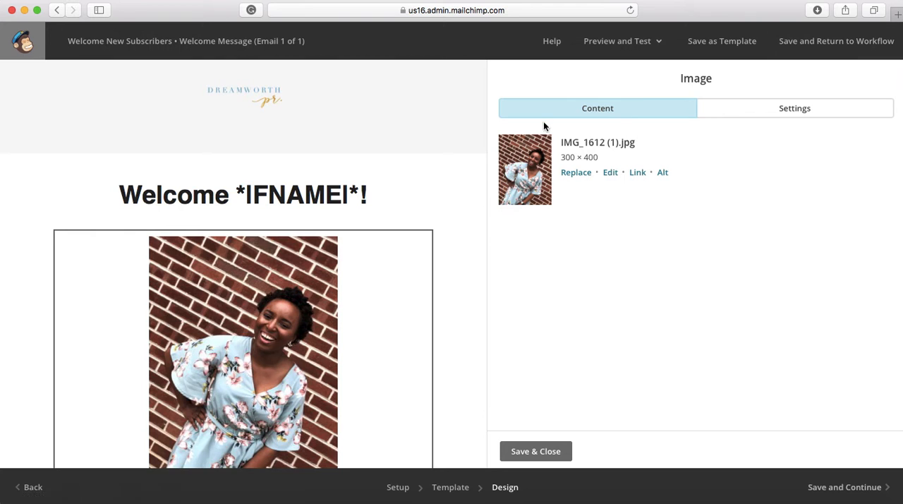
# Clear all placeholder paragraphs from the body text block beneath the photo.
pyautogui.scroll(-5, 389, 280)
pyautogui.scroll(-3, 389, 279)
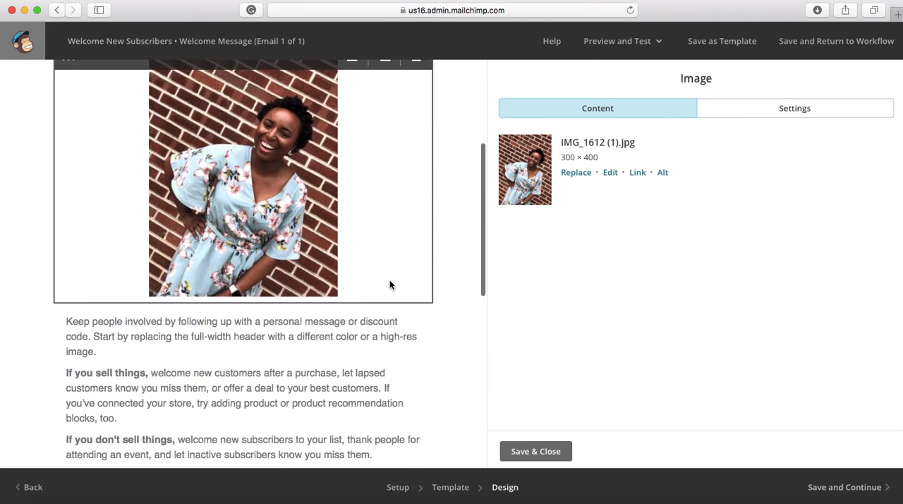
pyautogui.click(307, 311)
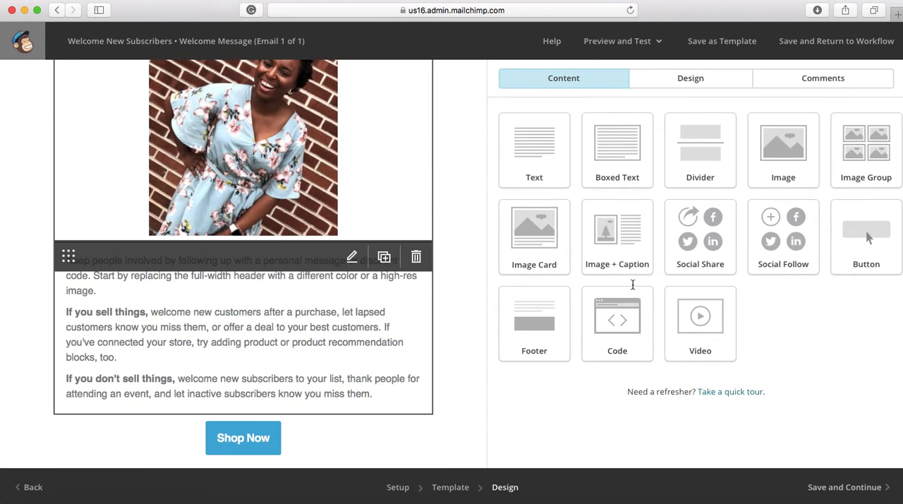
pyautogui.moveTo(663, 280); pyautogui.dragTo(487, 192)
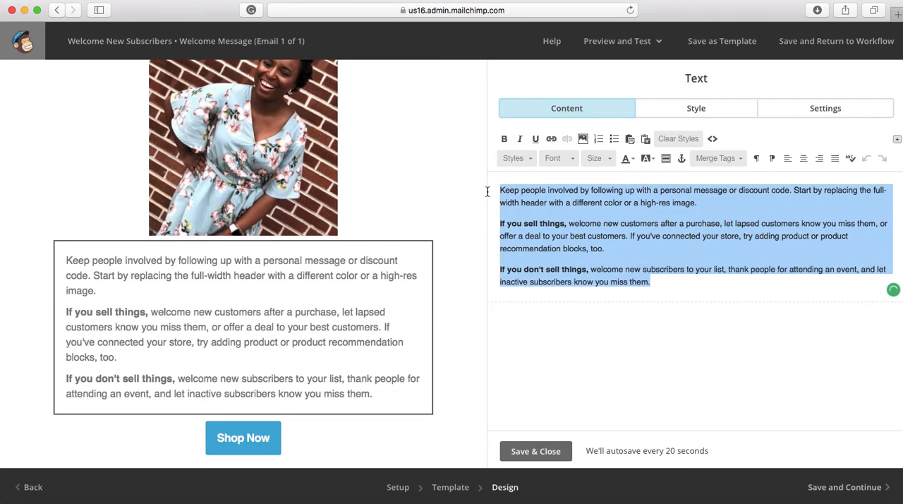
pyautogui.moveTo(653, 285); pyautogui.dragTo(506, 186)
pyautogui.write('k')
pyautogui.press('BackSpace')
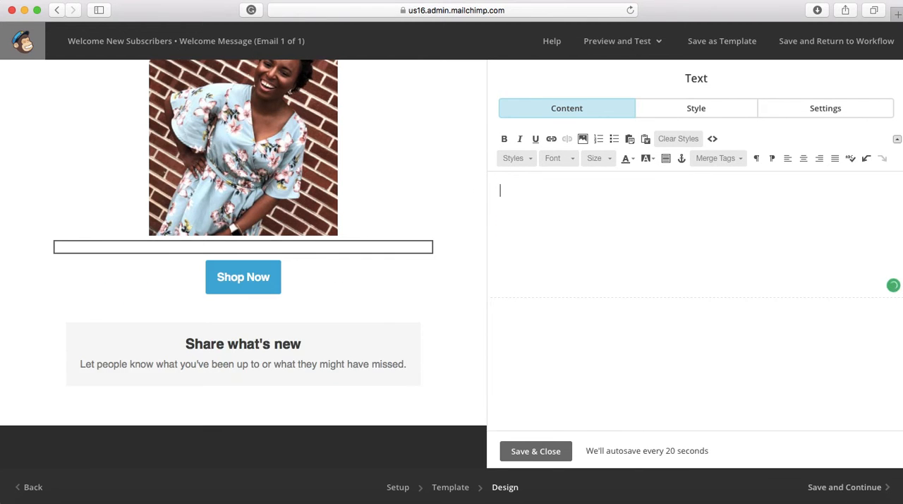
# Write "Hey, thanks so much for joining my tribe!" as the body text, accepting the suggested comma after "Hey".
pyautogui.write('hey')
pyautogui.press('BackSpace')
pyautogui.press('BackSpace')
pyautogui.write('ey')
pyautogui.press('BackSpace')
pyautogui.press('BackSpace')
pyautogui.press('BackSpace')
pyautogui.write('He')
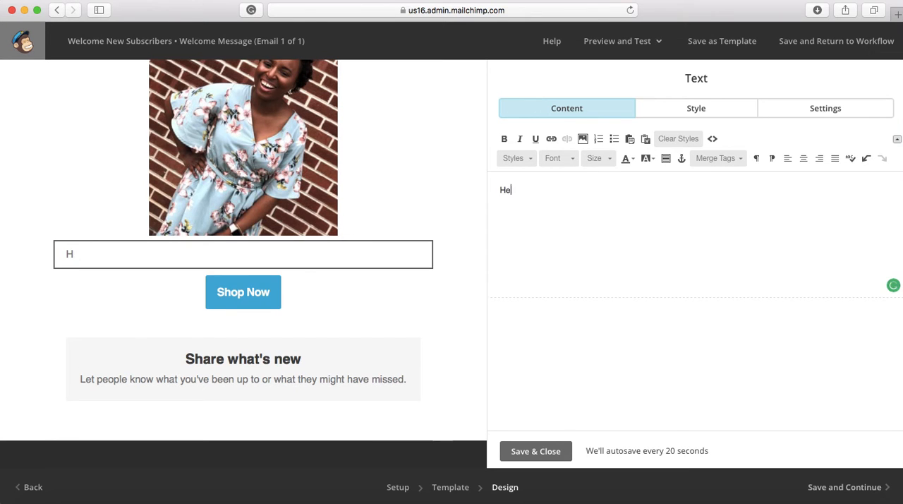
pyautogui.write('y thanks so muhc for')
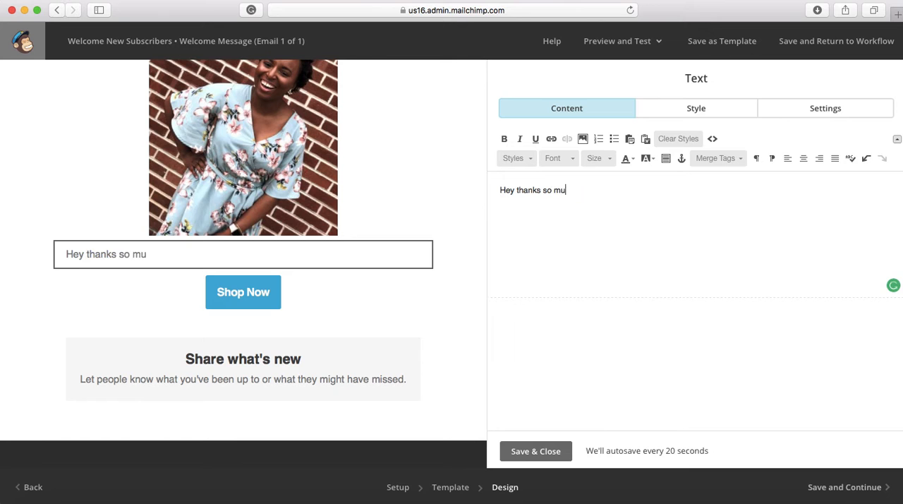
pyautogui.press('BackSpace')
pyautogui.press('BackSpace')
pyautogui.press('BackSpace')
pyautogui.press('BackSpace')
pyautogui.press('BackSpace')
pyautogui.press('BackSpace')
pyautogui.press('BackSpace')
pyautogui.write('ch for joining my ')
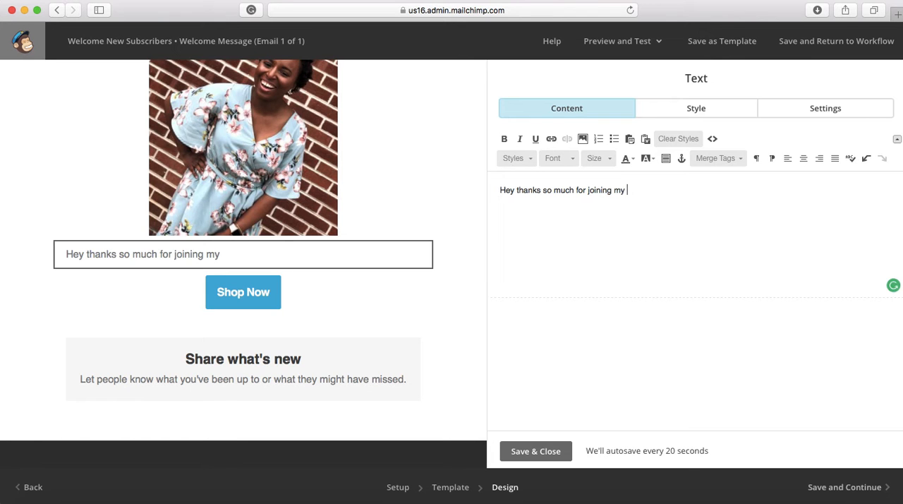
pyautogui.write('tribe!')
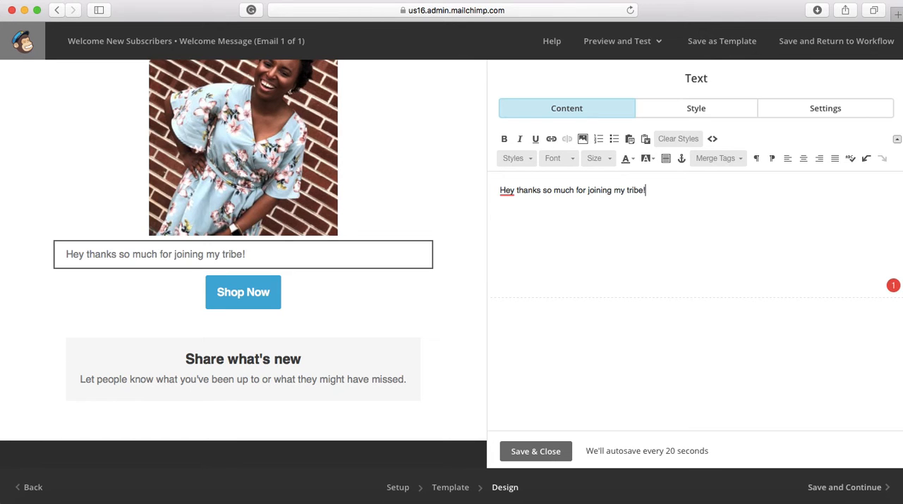
pyautogui.moveTo(508, 190)
pyautogui.click(511, 226)
# Append the sentence "You'll be hearing more from me, blah blah blah!" to the body text.
pyautogui.click(657, 191)
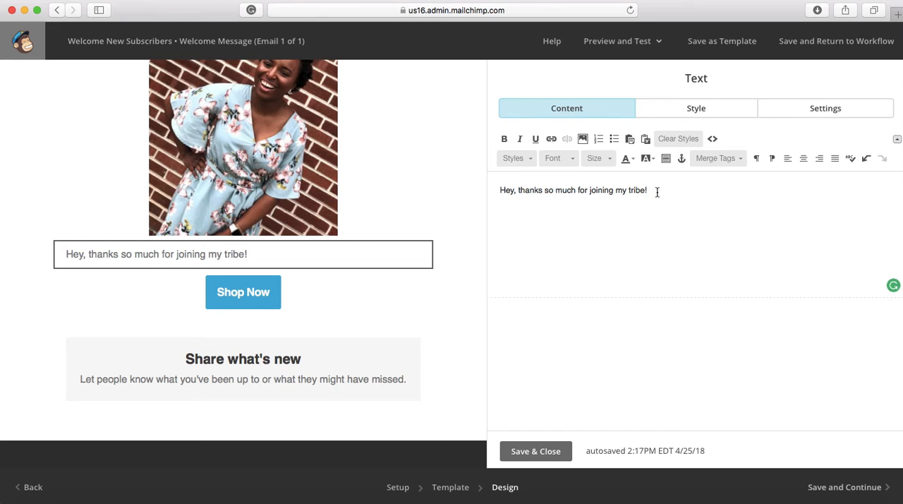
pyautogui.write("You'll be hearing mo")
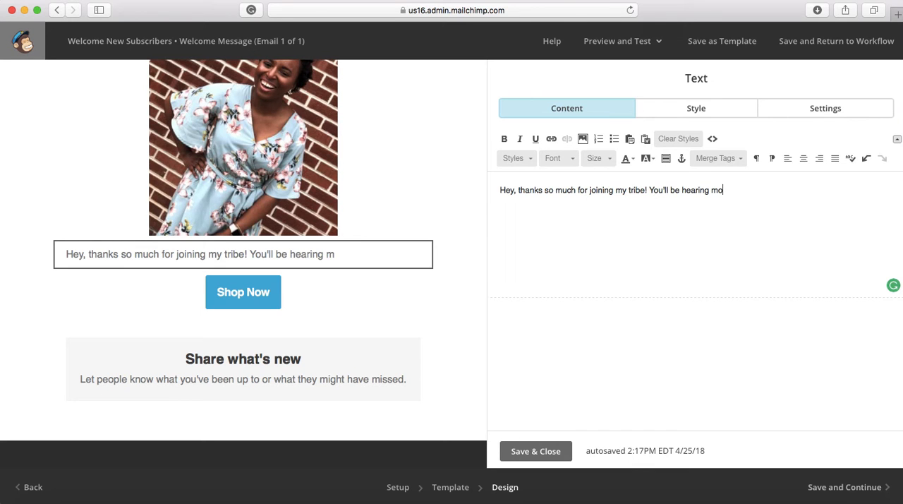
pyautogui.write('re from me')
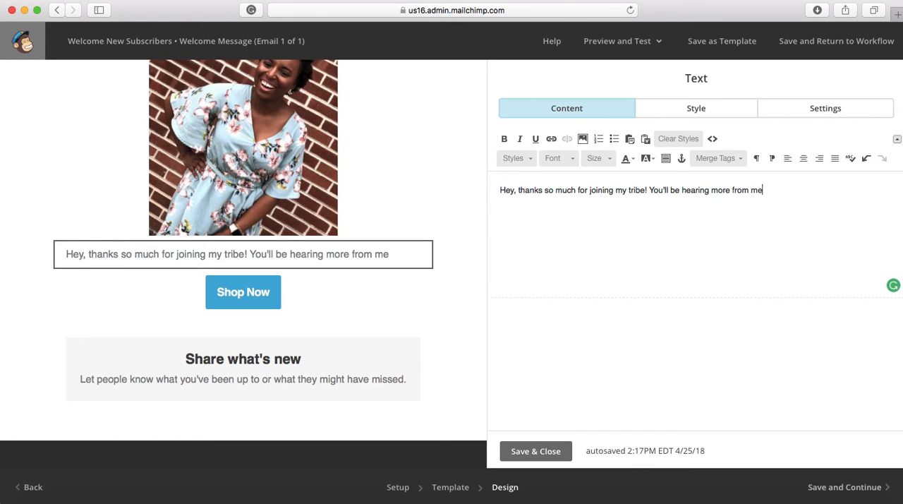
pyautogui.write(', blah blah')
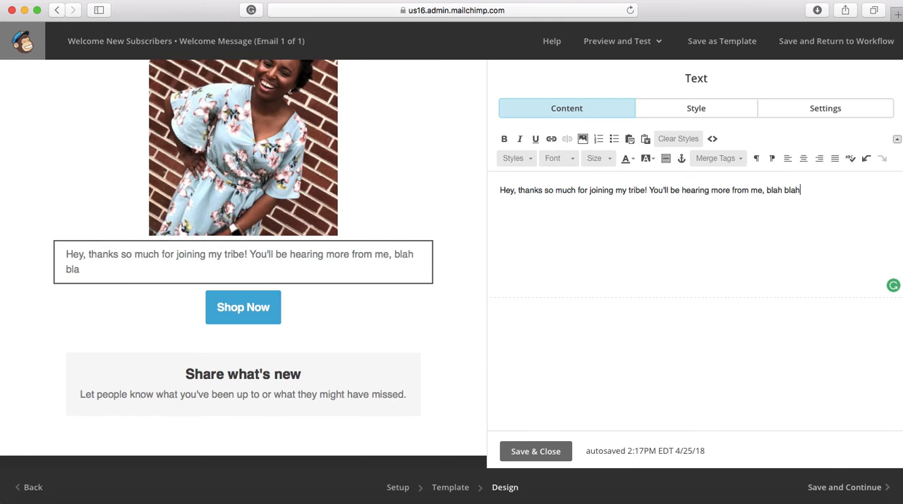
pyautogui.write(' blah!')
# Delete the Shop Now button and the "Share what's new" block beneath the body text.
pyautogui.click(416, 299)
pyautogui.click(321, 321)
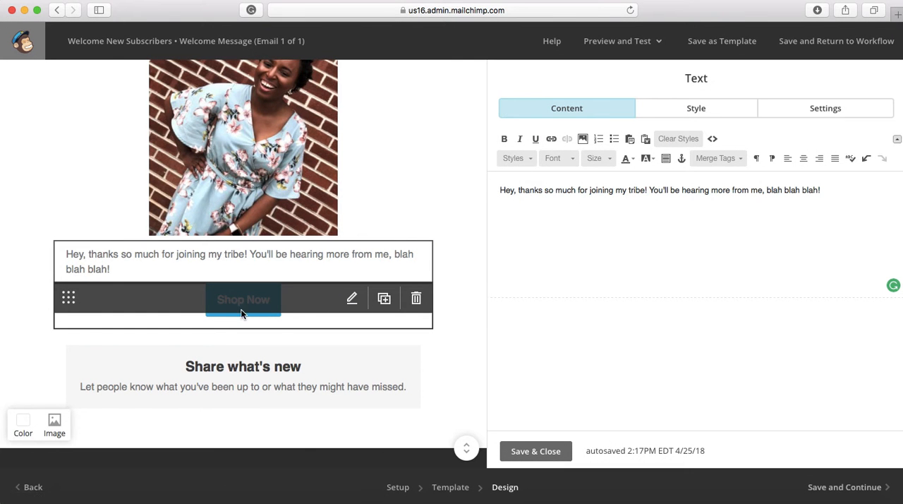
pyautogui.click(416, 298)
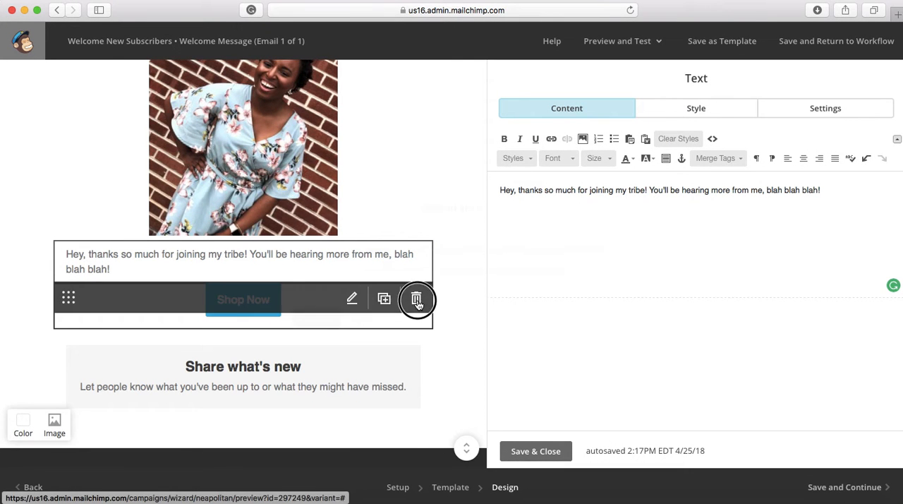
pyautogui.click(317, 318)
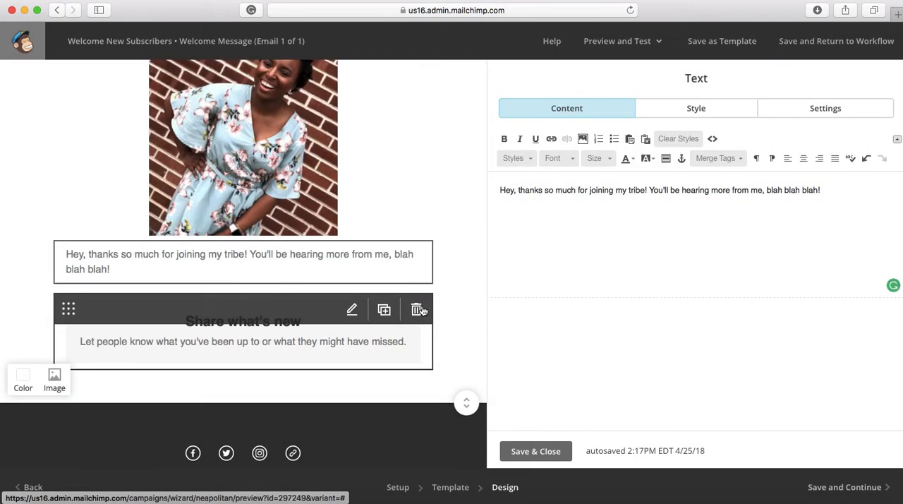
pyautogui.click(420, 311)
pyautogui.click(316, 317)
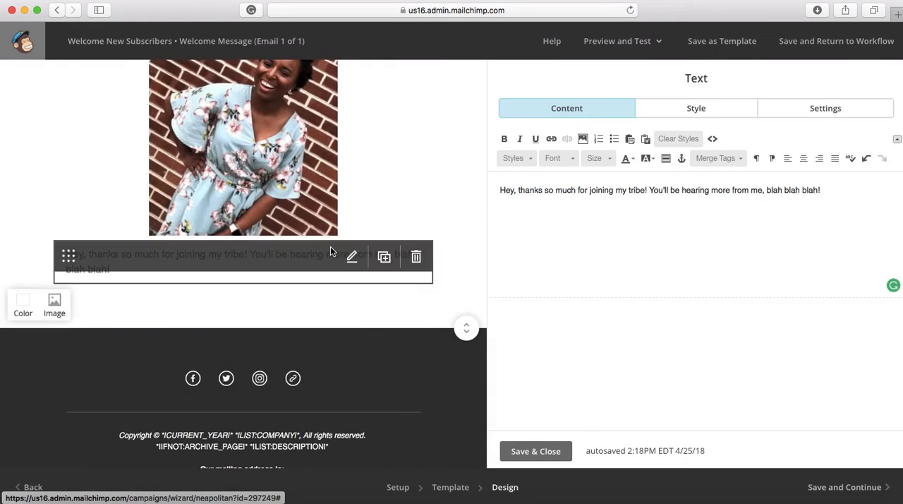
# Review the welcome email layout, then save the design and return to the workflow overview.
pyautogui.scroll(3, 331, 251)
pyautogui.scroll(2, 330, 247)
pyautogui.scroll(-4, 330, 246)
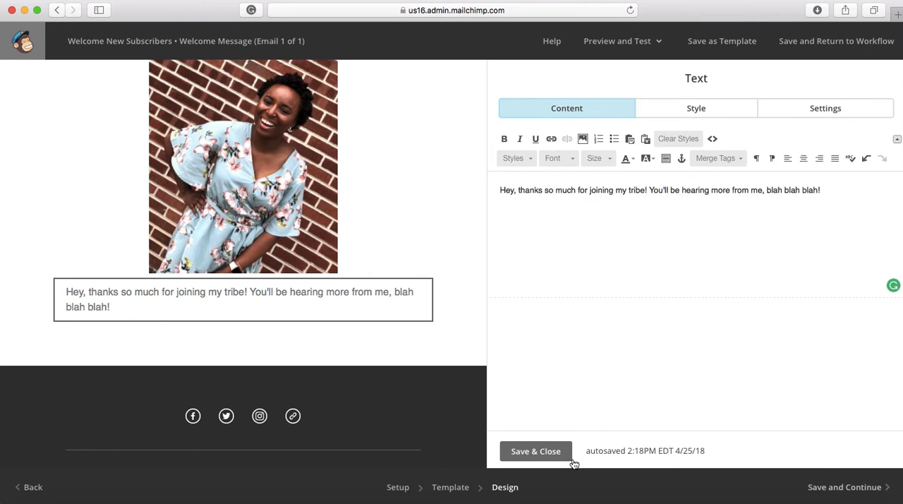
pyautogui.click(835, 483)
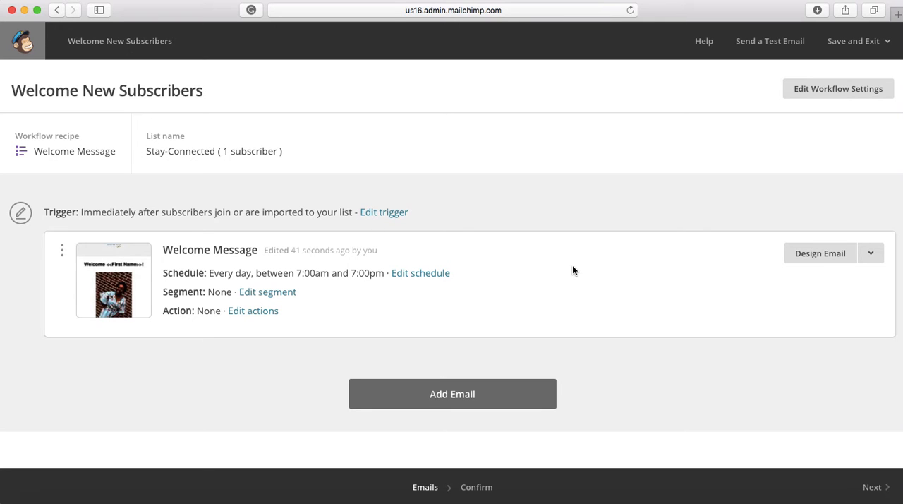
# Add a second email to the Welcome New Subscribers workflow and open it for designing.
pyautogui.click(443, 395)
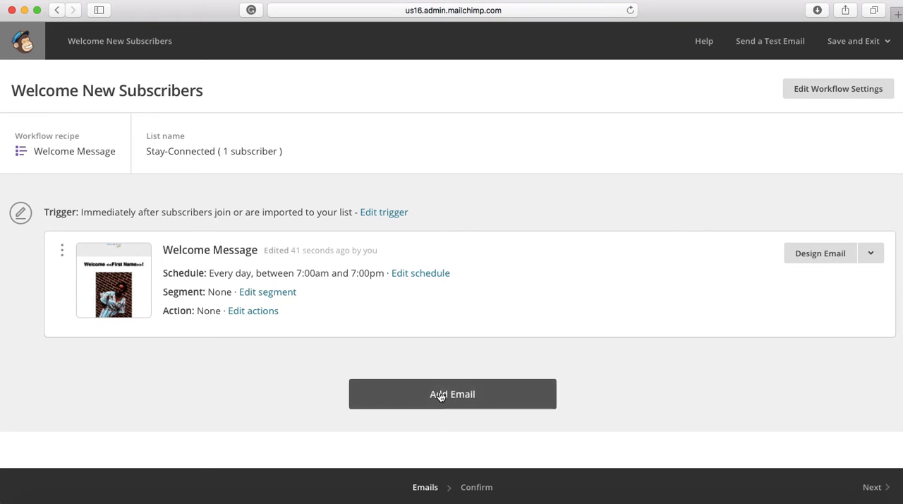
pyautogui.scroll(-3, 254, 365)
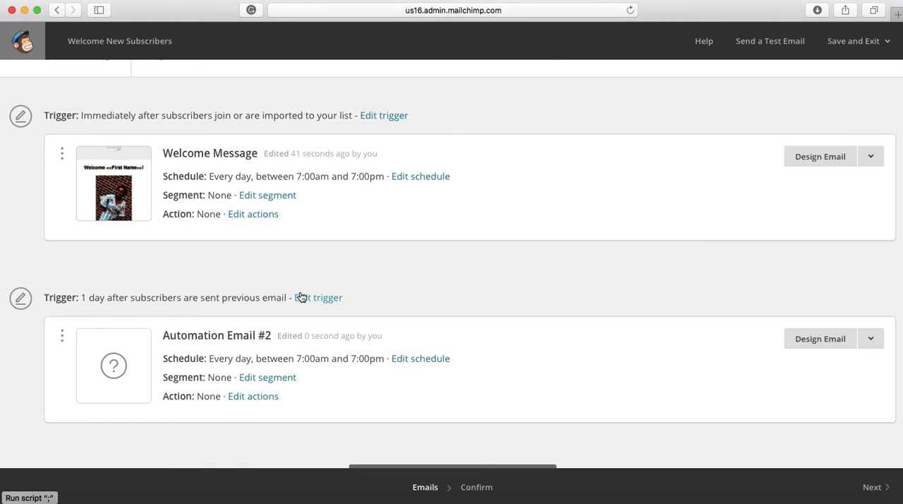
pyautogui.scroll(-2, 302, 296)
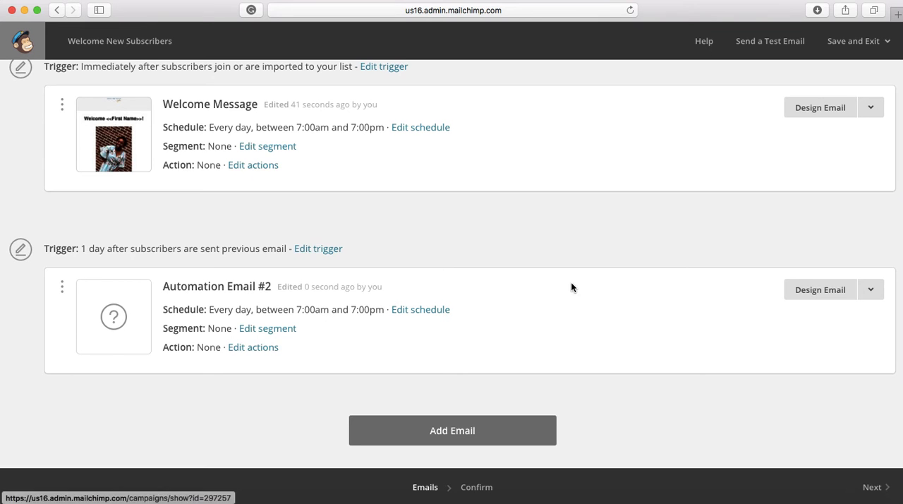
pyautogui.click(816, 284)
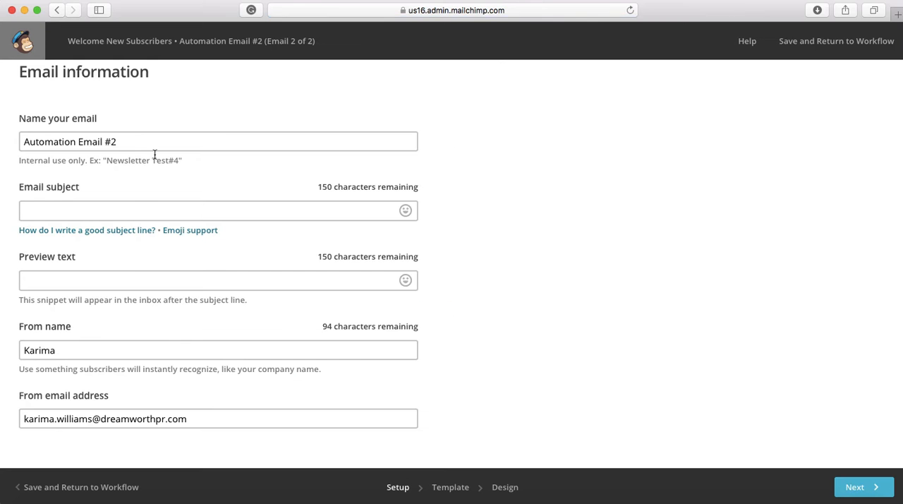
# Change the second email's internal name to "2nd email".
pyautogui.moveTo(135, 142); pyautogui.dragTo(13, 134)
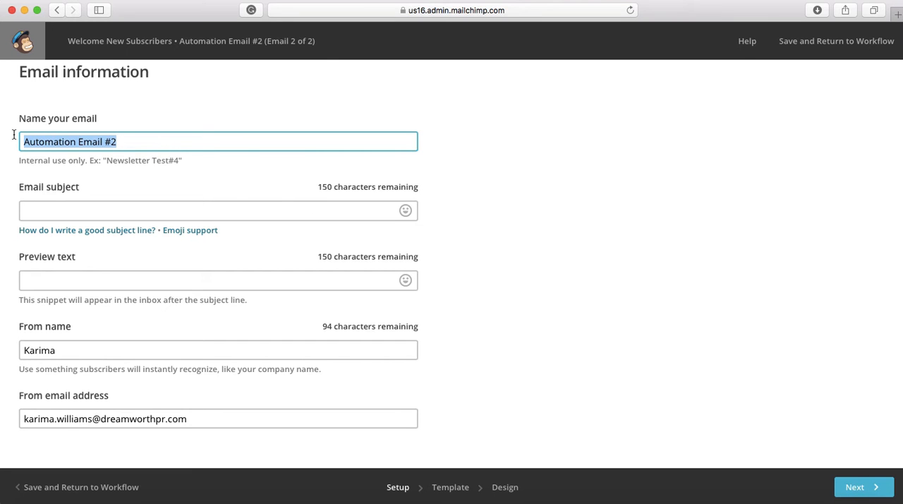
pyautogui.click(151, 142)
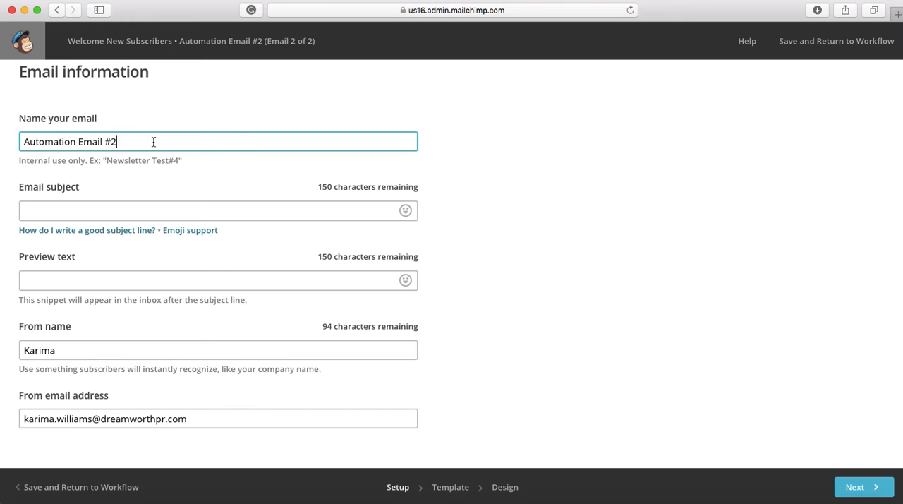
pyautogui.moveTo(147, 140); pyautogui.dragTo(21, 142)
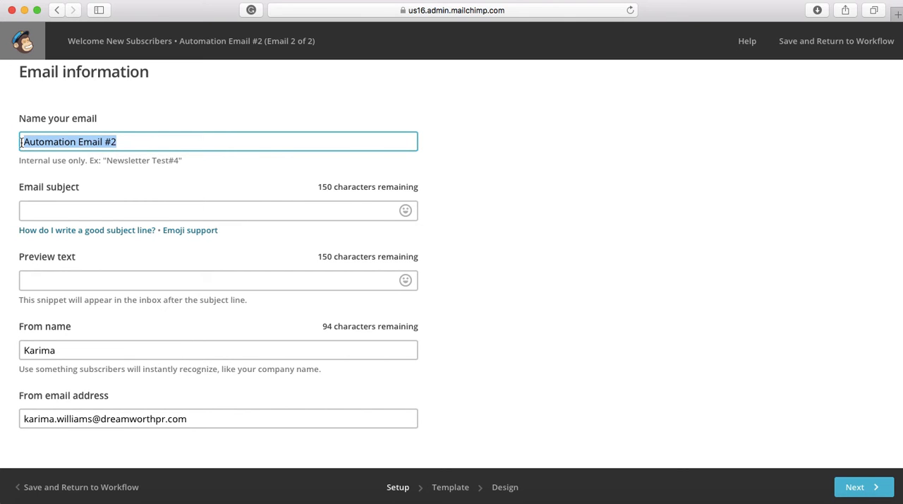
pyautogui.write('2nd email')
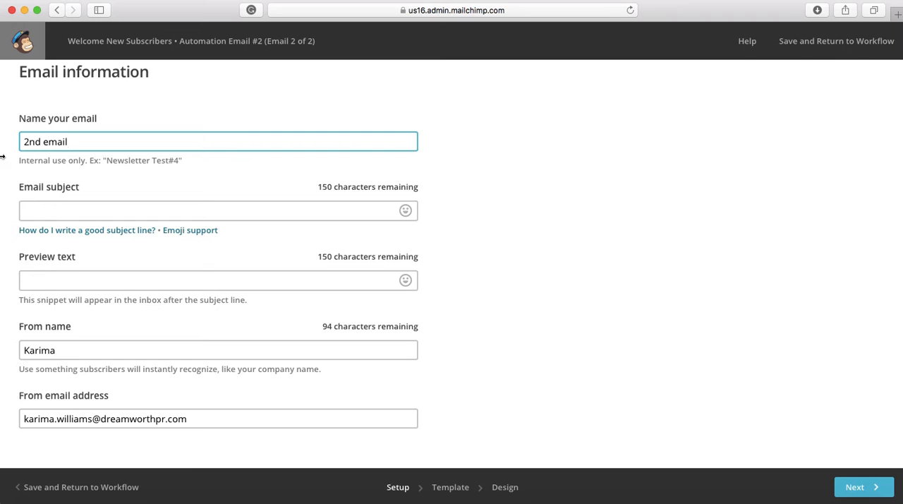
# Set the second email's subject to "Have You Heard About This?" followed by the wide-eyed flushed face emoji.
pyautogui.click(61, 204)
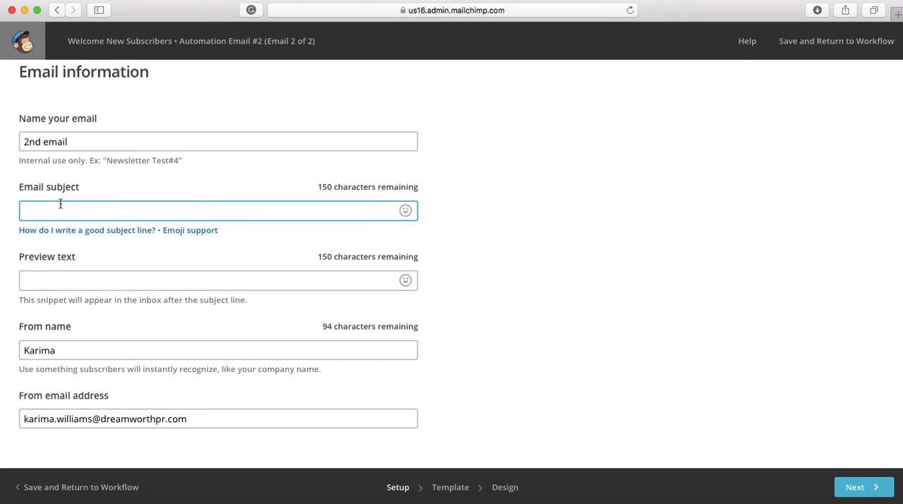
pyautogui.write('have You Heard About This?')
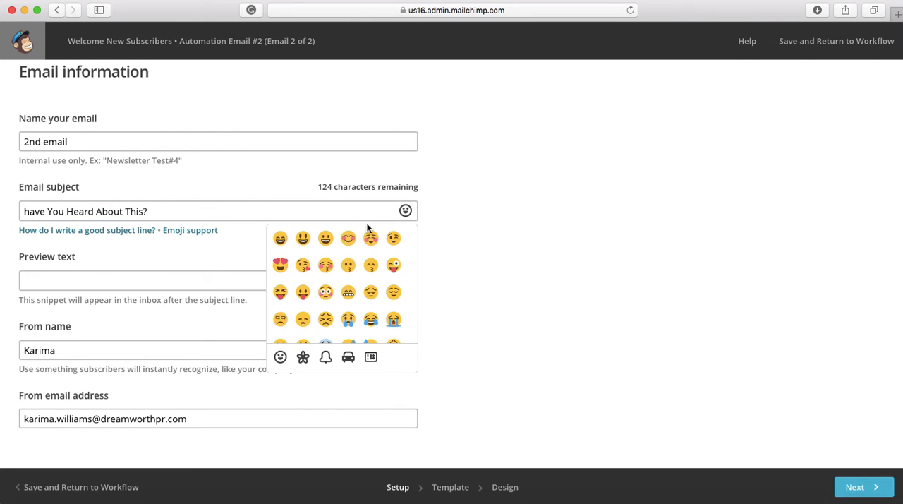
pyautogui.click(326, 293)
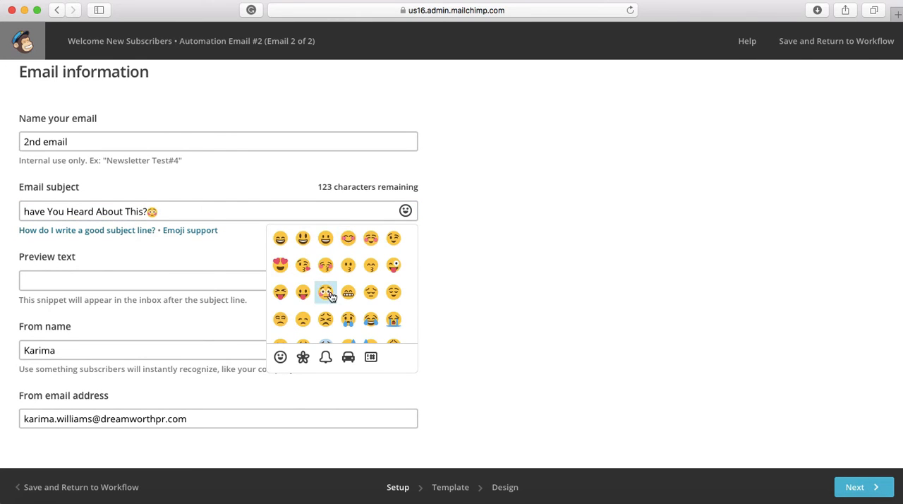
pyautogui.click(164, 276)
pyautogui.click(31, 210)
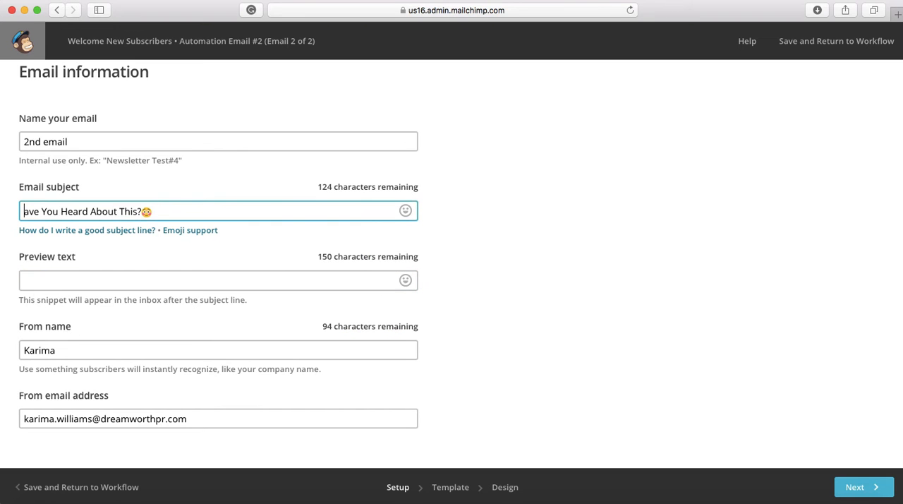
# Enter "5 Updates from Mailchimp" as the email's preview text.
pyautogui.click(67, 282)
pyautogui.write('5 Updates from mailchimp')
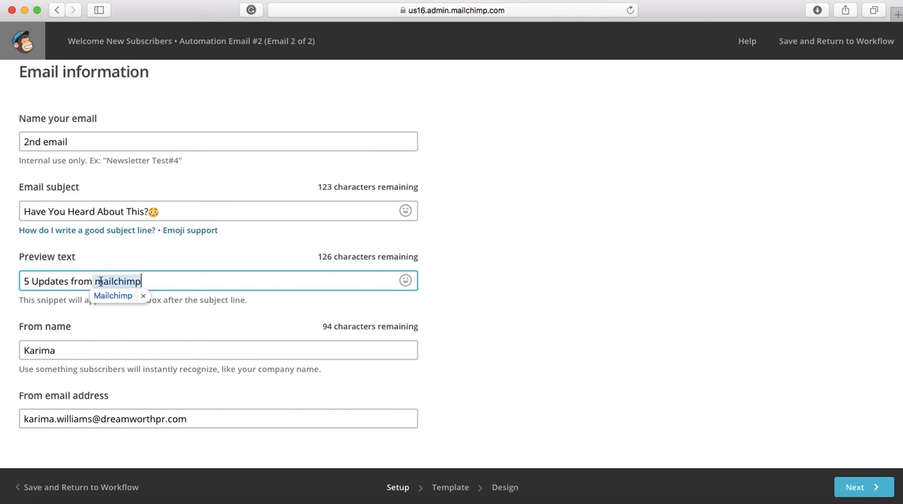
pyautogui.click(100, 281)
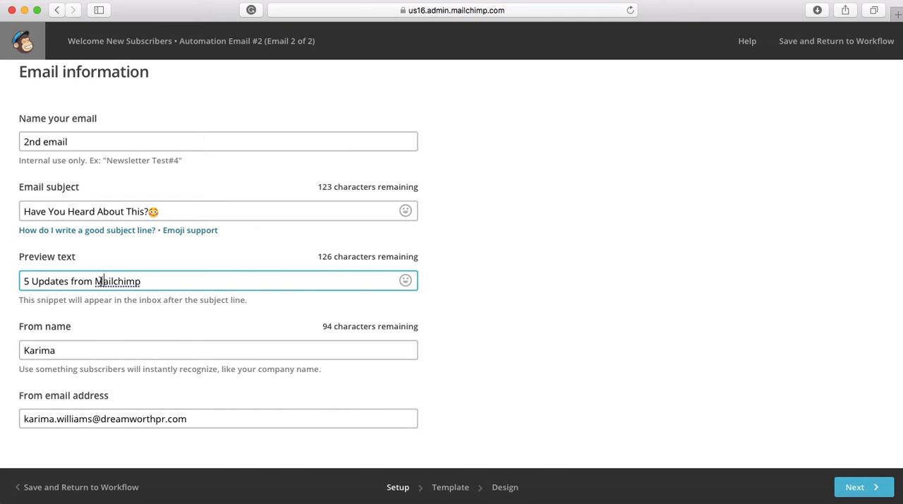
pyautogui.click(93, 357)
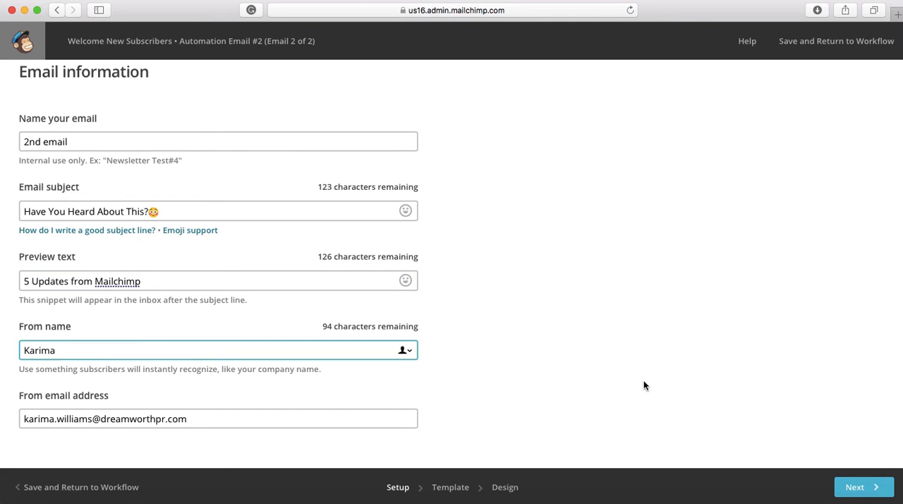
# Apply the Sell Products layout to the email, and start but cancel deleting the "Showcase your products." headline block.
pyautogui.click(859, 487)
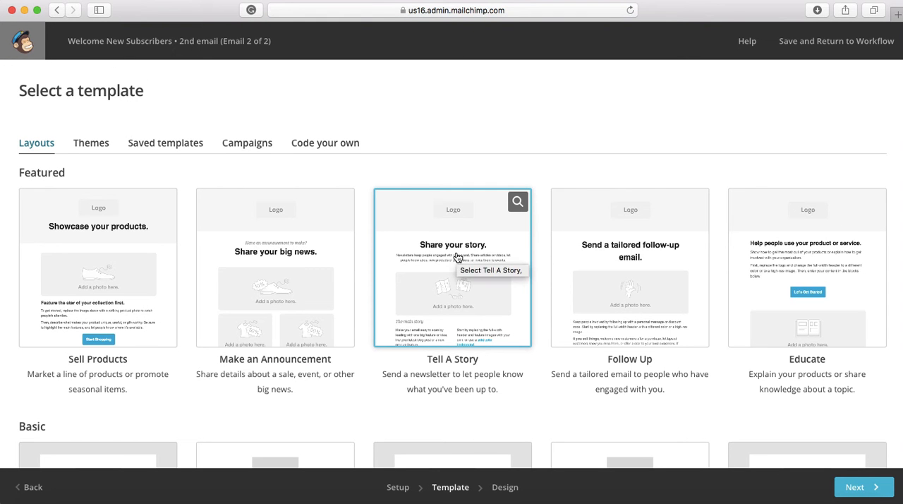
pyautogui.click(128, 281)
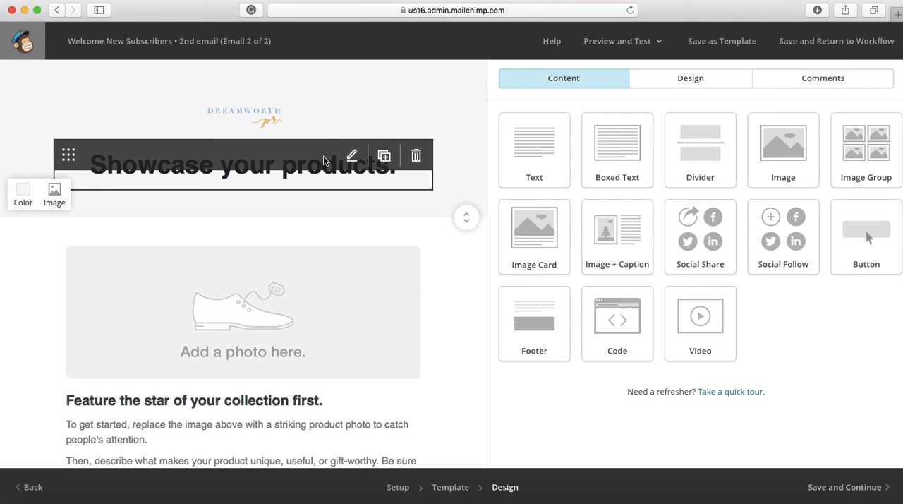
pyautogui.click(416, 155)
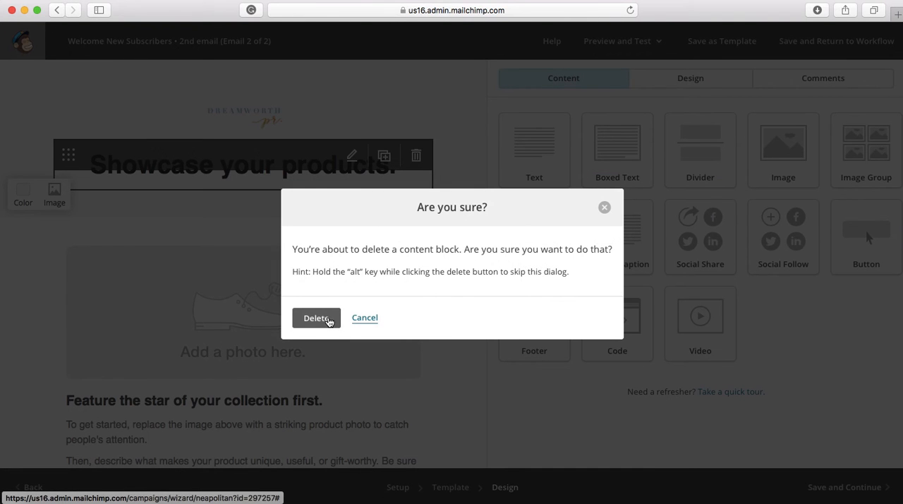
pyautogui.click(605, 207)
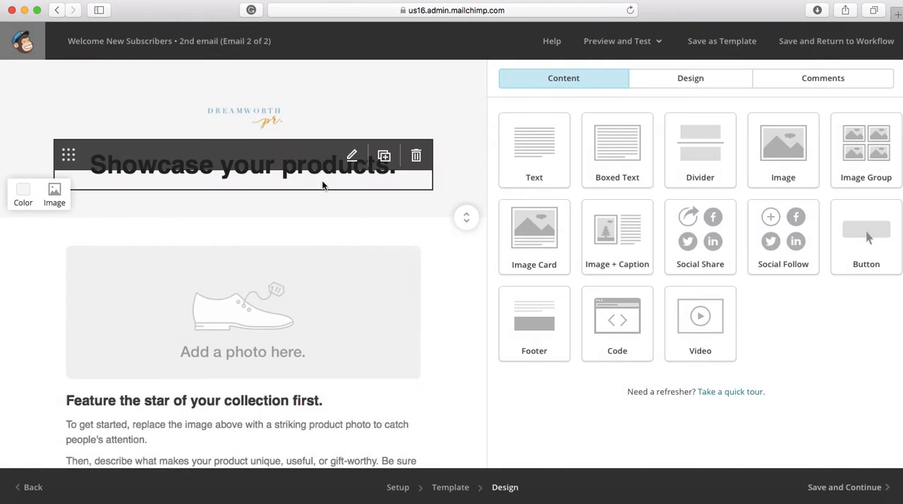
# Replace the "Showcase your products." headline with "5 Updates from Mailchimp".
pyautogui.click(322, 184)
pyautogui.moveTo(687, 193); pyautogui.dragTo(495, 186)
pyautogui.write('5 Ti')
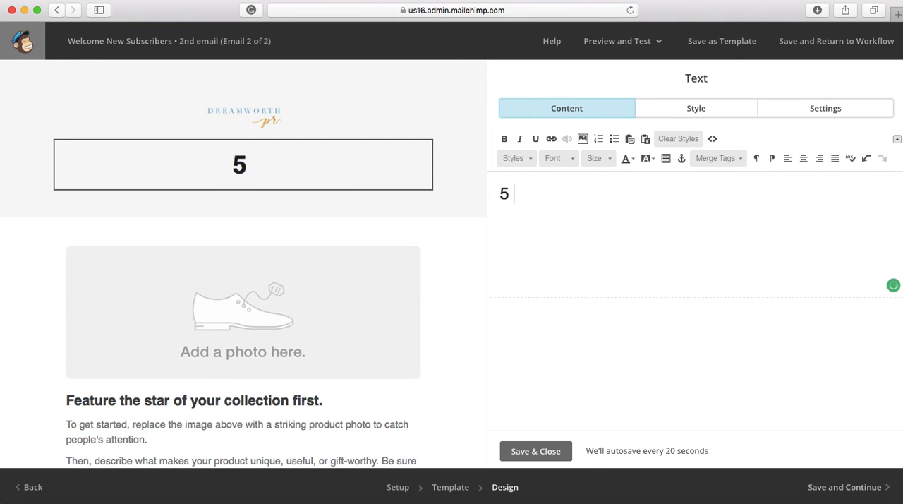
pyautogui.press('BackSpace')
pyautogui.press('BackSpace')
pyautogui.press('BackSpace')
pyautogui.write('Updates from mailchimp')
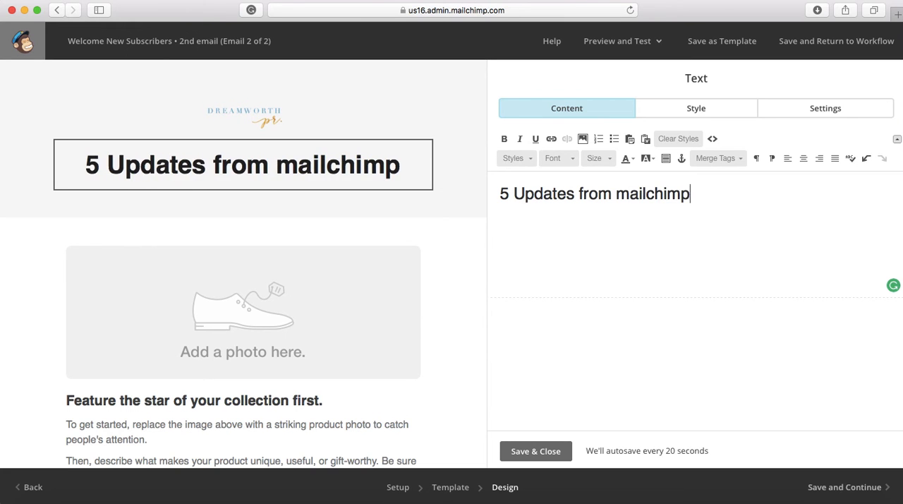
pyautogui.click(635, 199)
pyautogui.press('Left')
pyautogui.press('BackSpace')
pyautogui.write('M')
# Replace the main shoe placeholder image with the stored photo of red tulips beside the "Make It Happen" notebook.
pyautogui.click(375, 303)
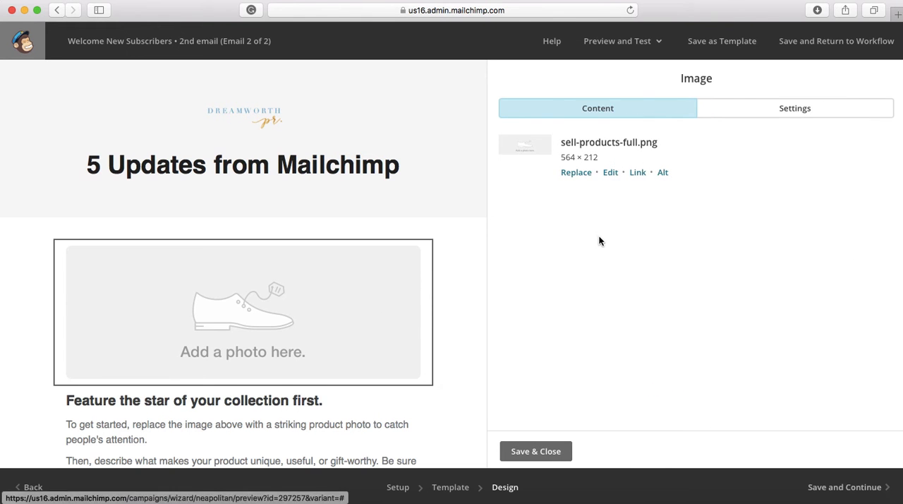
pyautogui.click(571, 177)
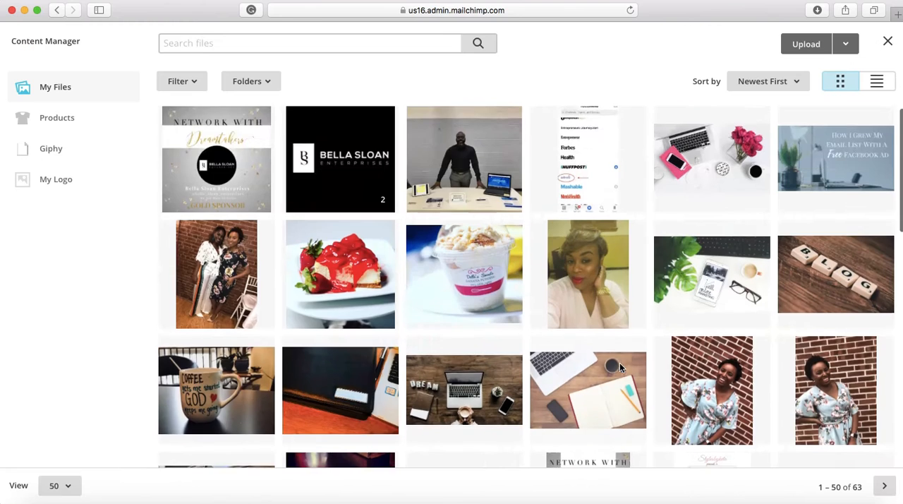
pyautogui.scroll(-10, 619, 362)
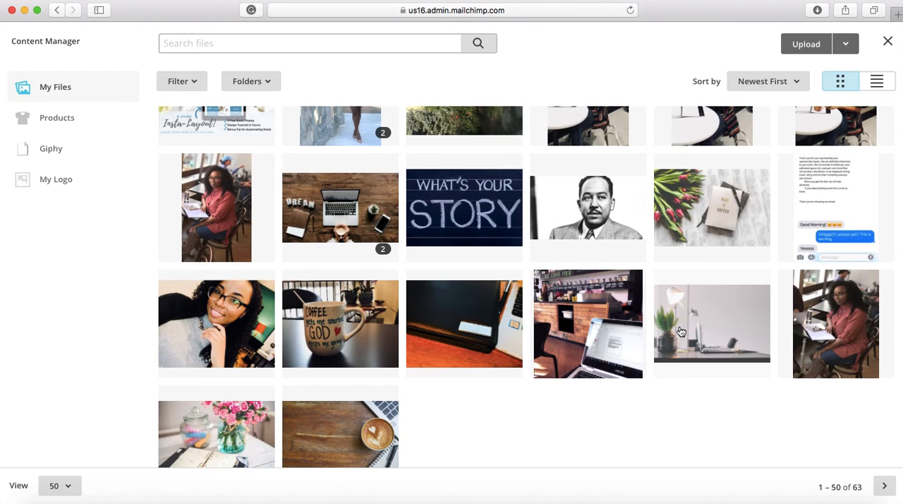
pyautogui.click(681, 235)
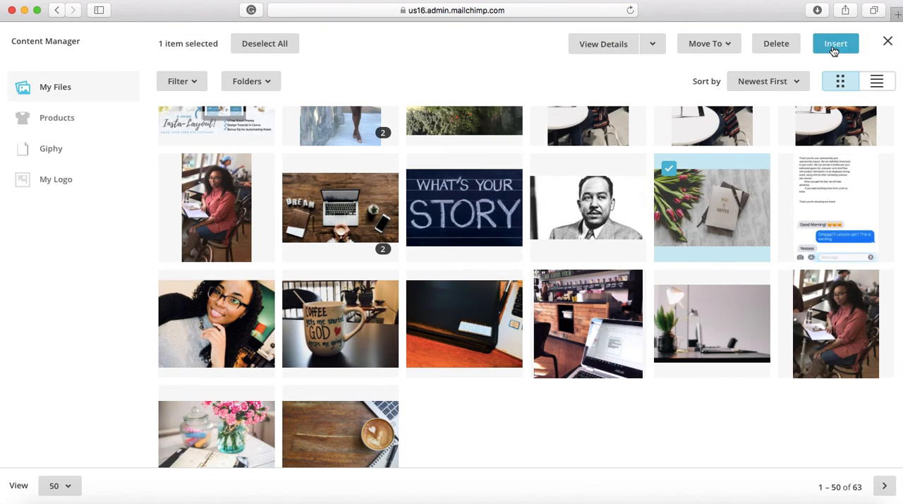
pyautogui.click(834, 44)
# Delete the two-column product placeholder content beneath the Start Shopping button.
pyautogui.scroll(-5, 231, 371)
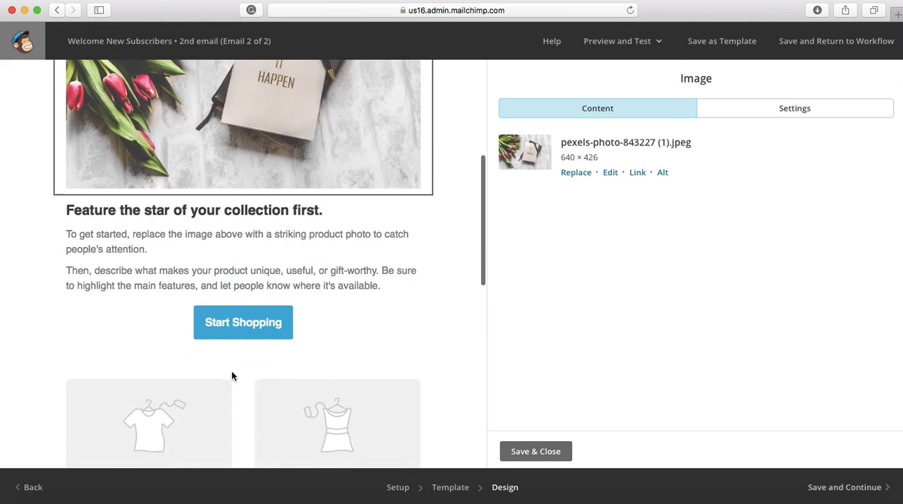
pyautogui.scroll(-5, 233, 363)
pyautogui.click(417, 108)
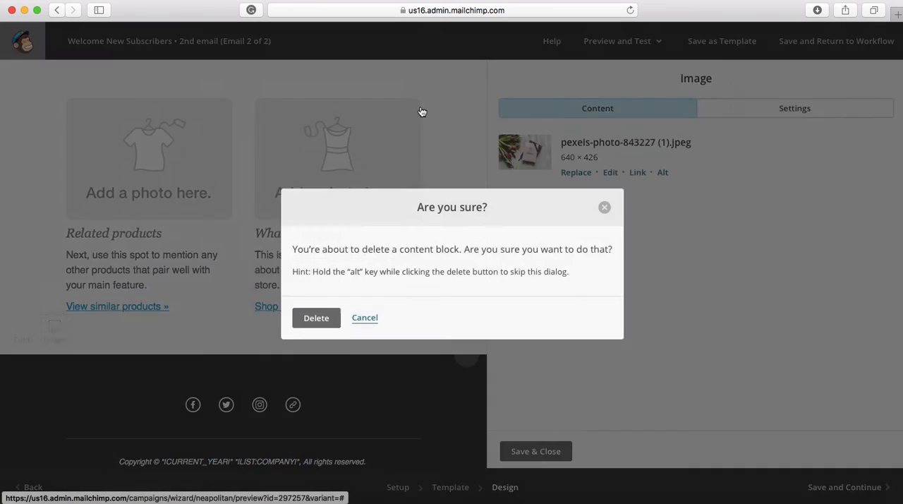
pyautogui.click(316, 318)
# Change the Start Shopping button's text to "Click here to read More".
pyautogui.scroll(6, 318, 329)
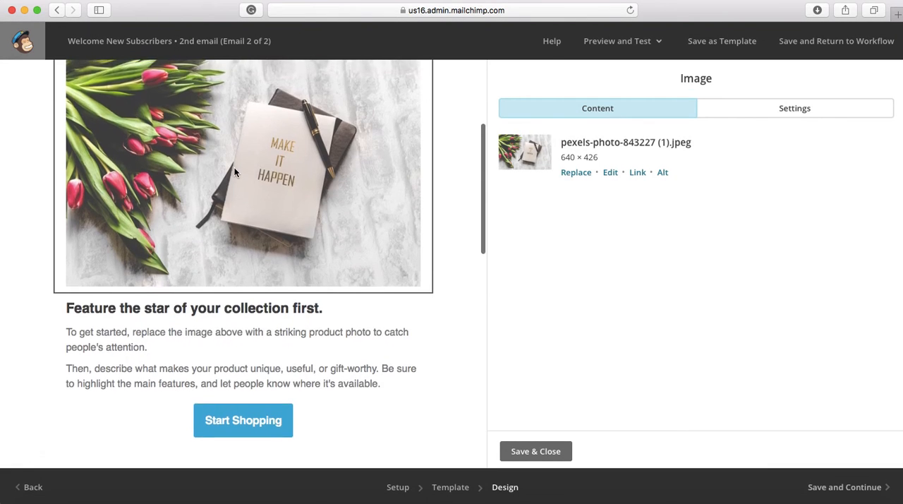
pyautogui.click(250, 404)
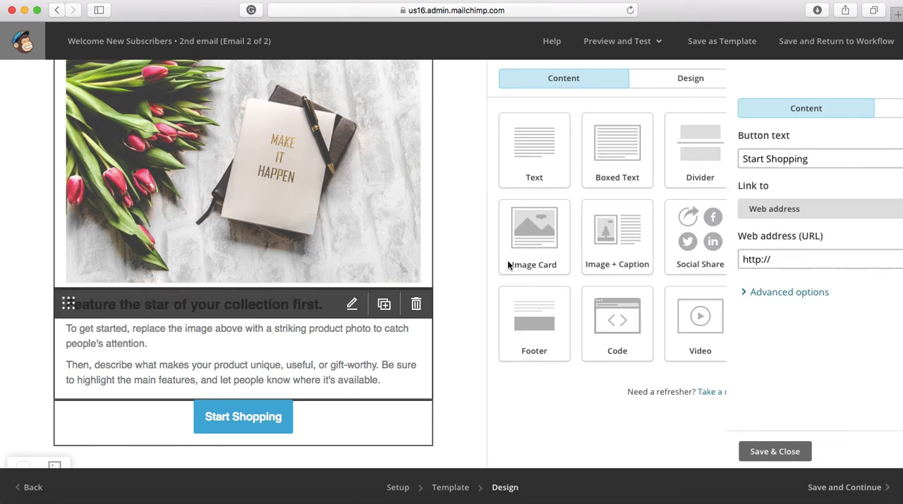
pyautogui.moveTo(581, 158); pyautogui.dragTo(469, 158)
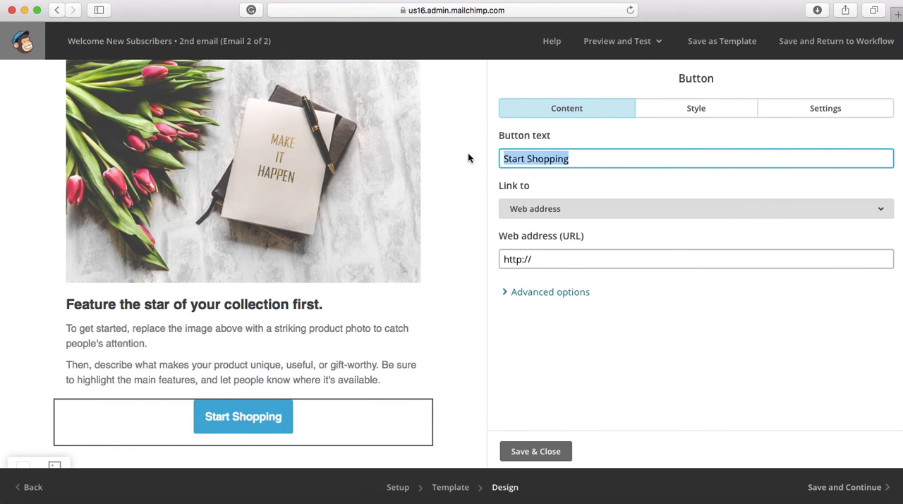
pyautogui.write('click her')
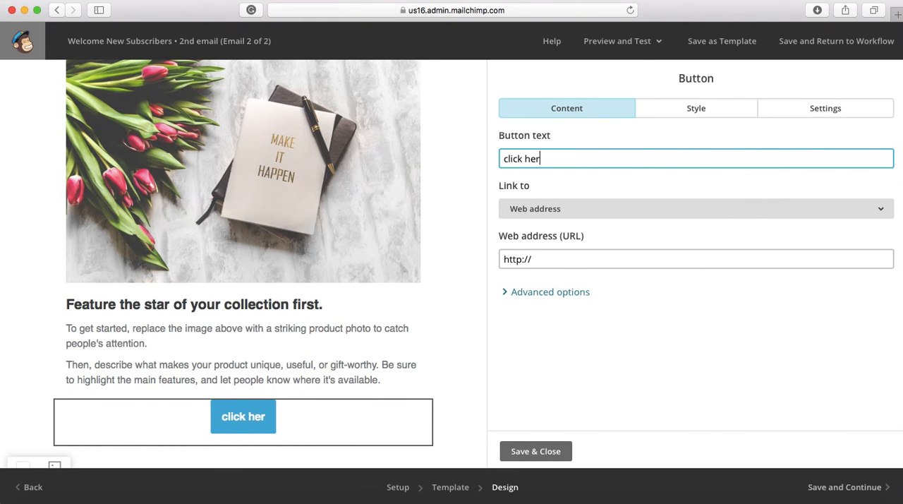
pyautogui.write(' to read More')
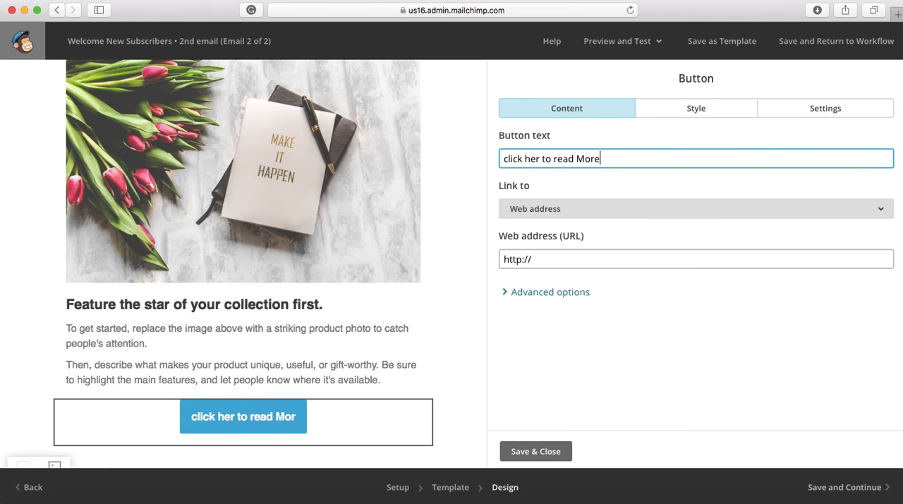
pyautogui.click(509, 158)
pyautogui.press('BackSpace')
pyautogui.write('C')
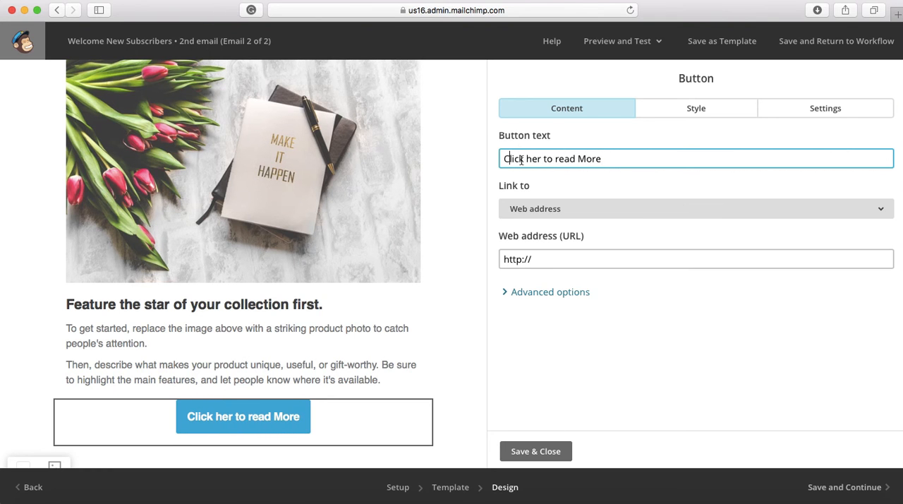
pyautogui.click(551, 158)
pyautogui.write('e')
# Set the button's web address to google.com and save the button.
pyautogui.click(548, 263)
pyautogui.moveTo(548, 264); pyautogui.dragTo(479, 260)
pyautogui.write('goog')
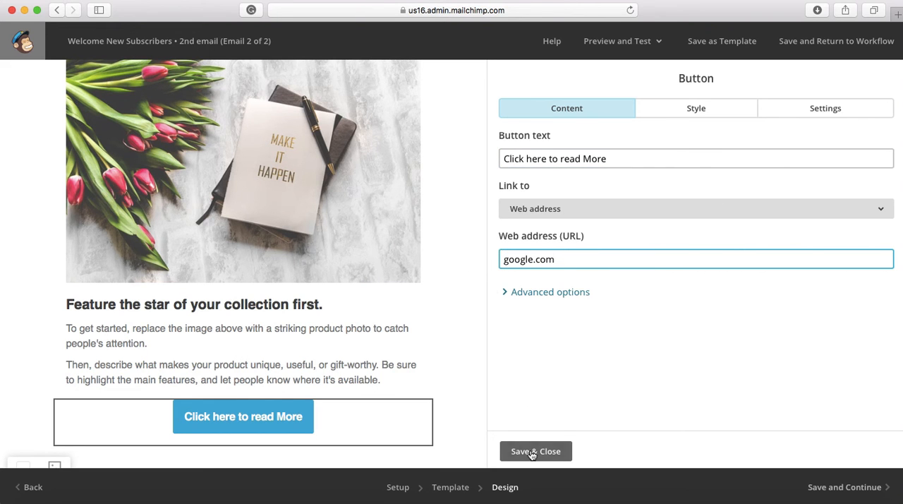
pyautogui.click(532, 452)
# Clear all placeholder text from the "Feature the star of your collection first." text block beneath the image.
pyautogui.click(227, 343)
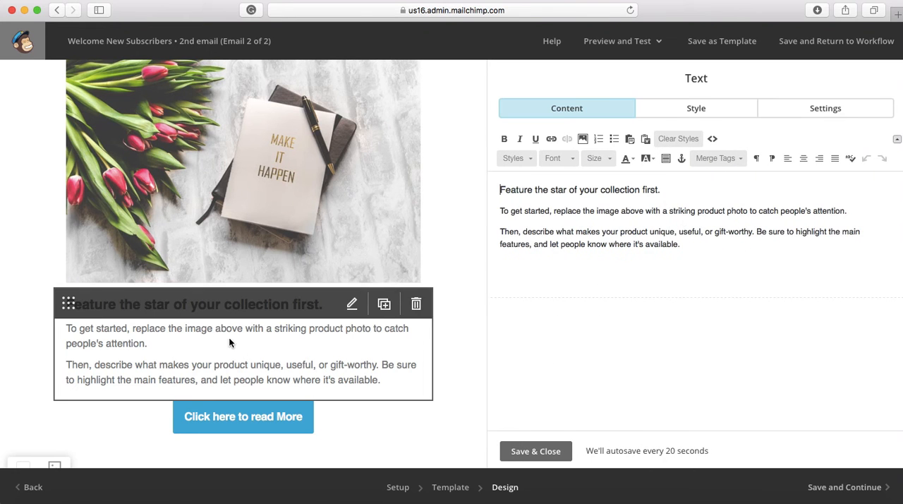
pyautogui.moveTo(686, 245); pyautogui.dragTo(502, 182)
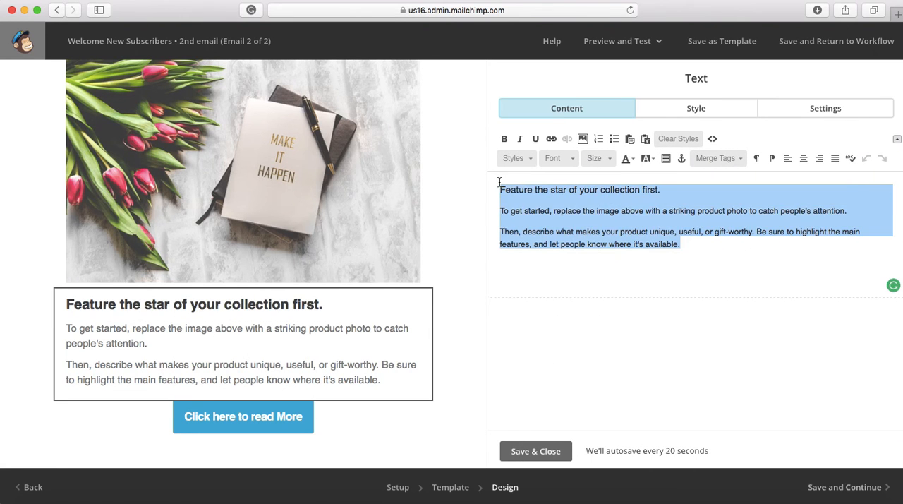
pyautogui.write('Mailchimp a')
pyautogui.press('BackSpace')
pyautogui.press('BackSpace')
pyautogui.press('BackSpace')
pyautogui.press('BackSpace')
pyautogui.press('BackSpace')
pyautogui.press('BackSpace')
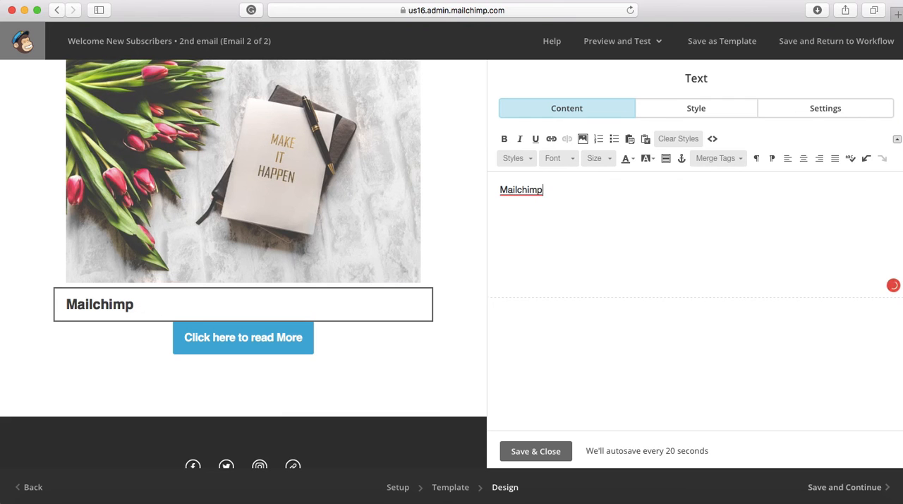
pyautogui.press('BackSpace')
pyautogui.press('BackSpace')
pyautogui.press('BackSpace')
pyautogui.press('BackSpace')
pyautogui.press('BackSpace')
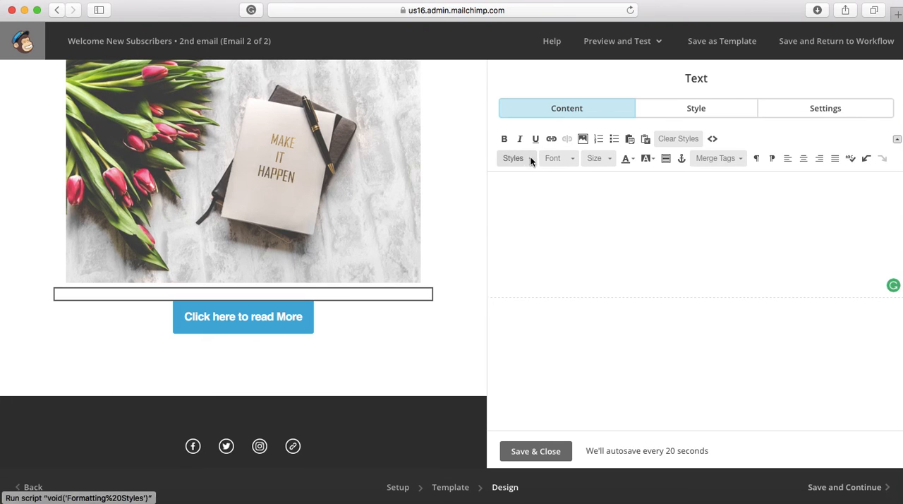
pyautogui.click(529, 164)
pyautogui.click(529, 164)
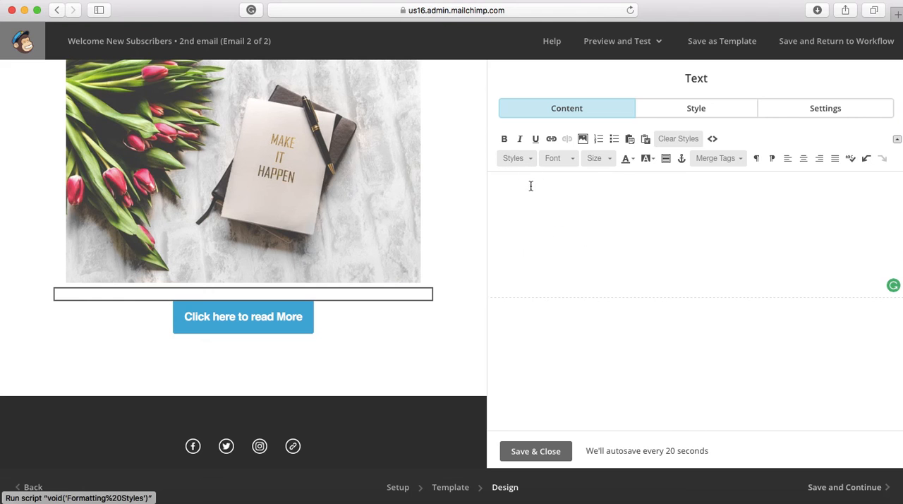
pyautogui.write('D')
pyautogui.press('BackSpace')
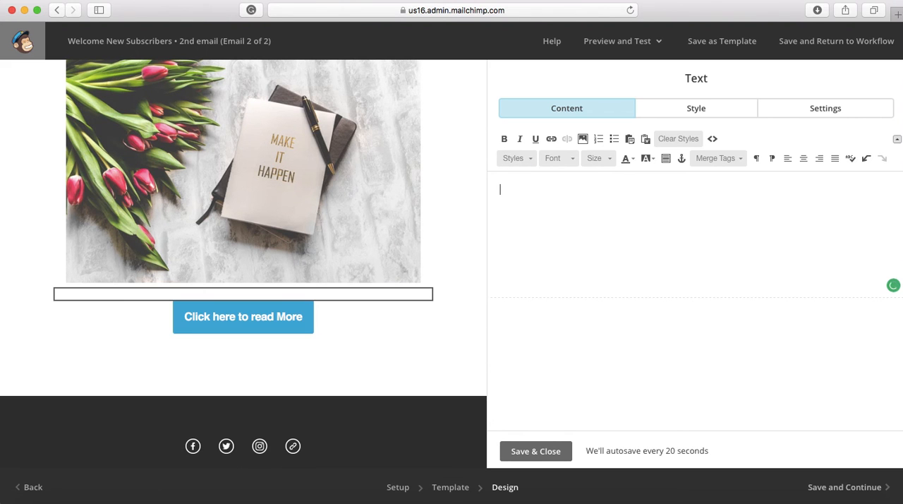
pyautogui.click(593, 158)
pyautogui.click(596, 210)
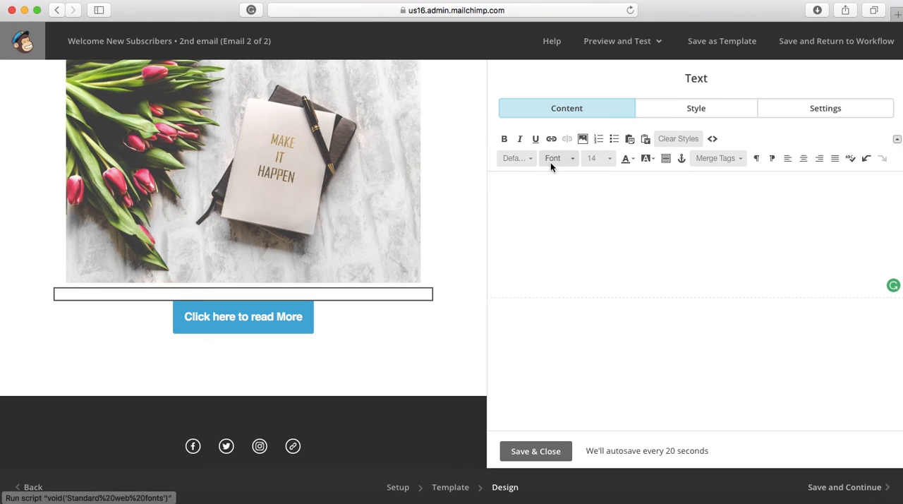
pyautogui.click(513, 160)
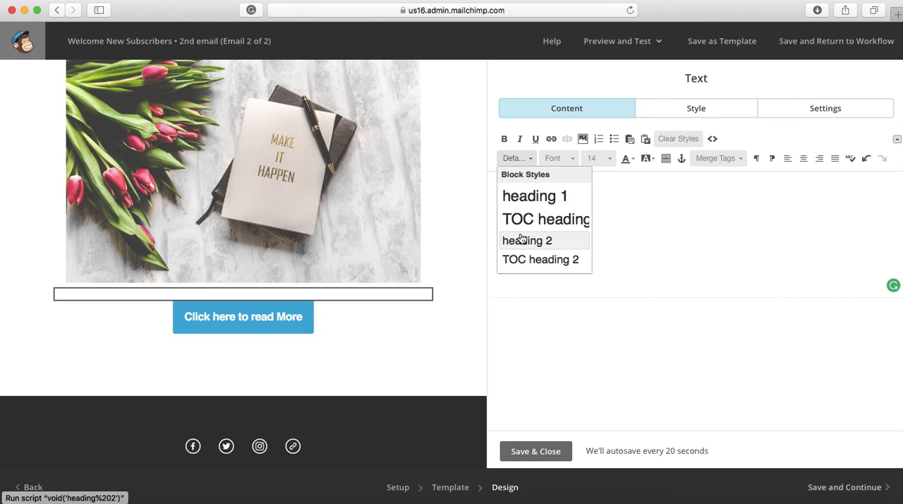
pyautogui.click(540, 239)
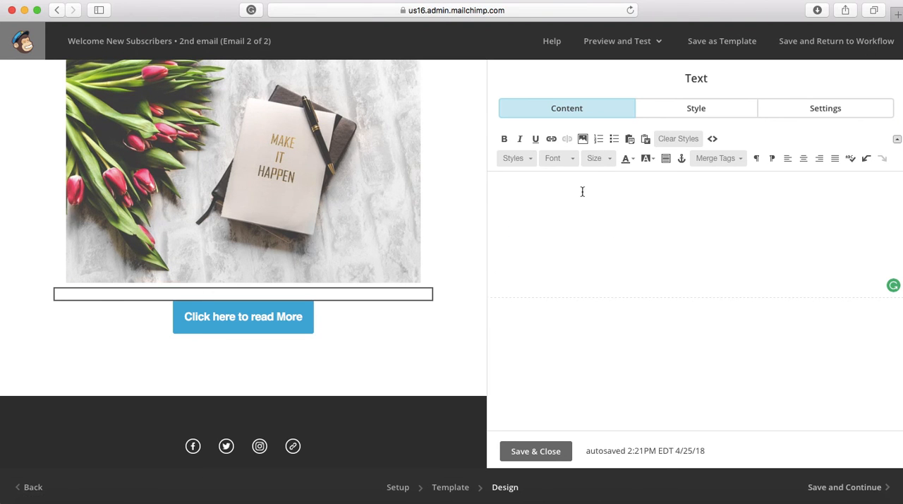
pyautogui.write('mai')
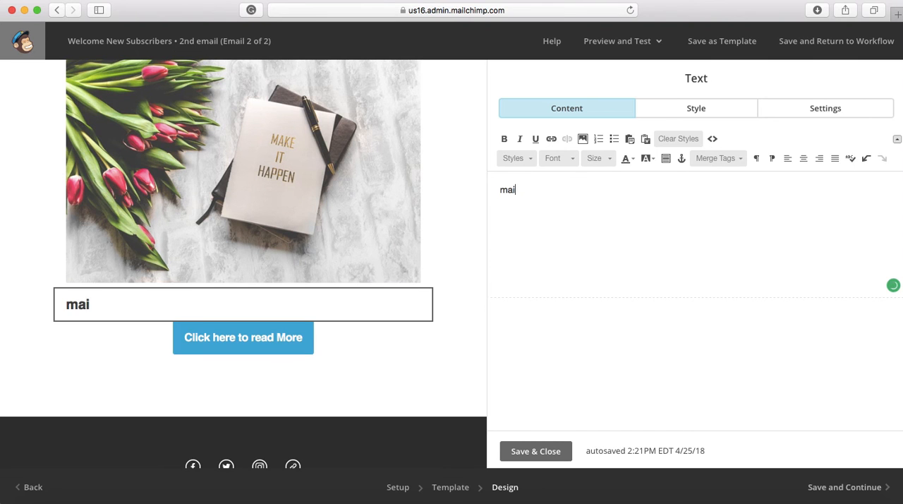
pyautogui.write('l')
pyautogui.press('BackSpace')
pyautogui.press('BackSpace')
pyautogui.press('BackSpace')
pyautogui.press('BackSpace')
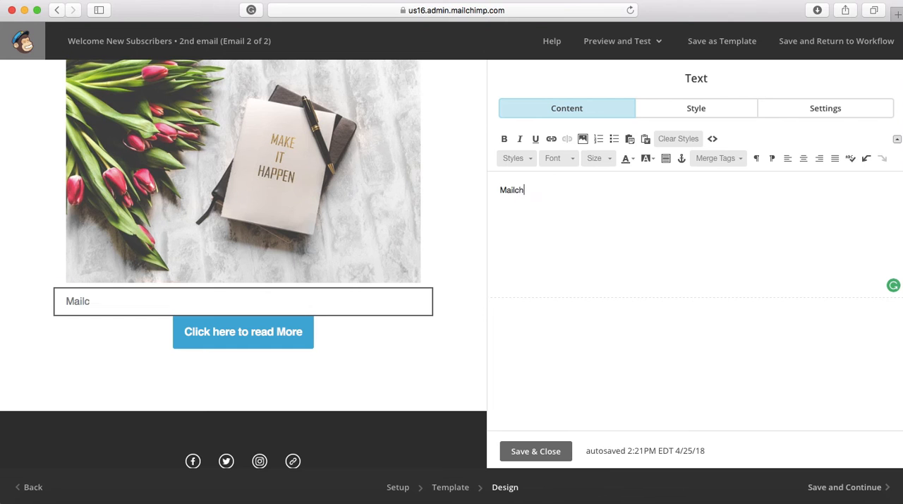
# Enter "MailChimp makes recent changes to their website that you should know about." in the text block, accepting the suggested MailChimp spelling.
pyautogui.write('Mailchimp mad')
pyautogui.press('BackSpace')
pyautogui.write('kes recen')
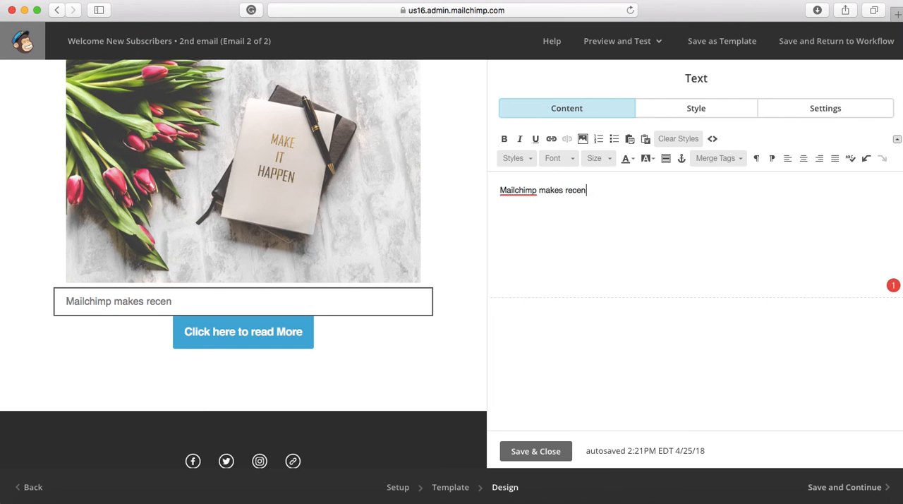
pyautogui.write('t changes to their website that you sh')
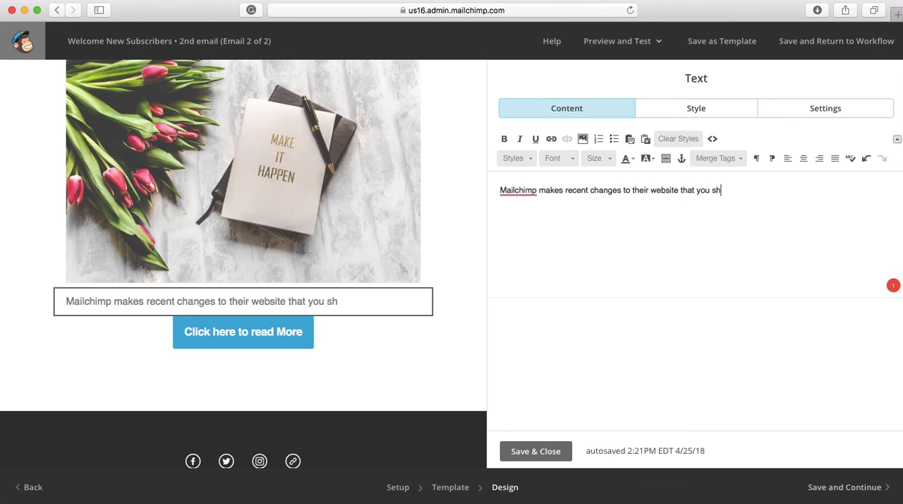
pyautogui.write('ould know ab')
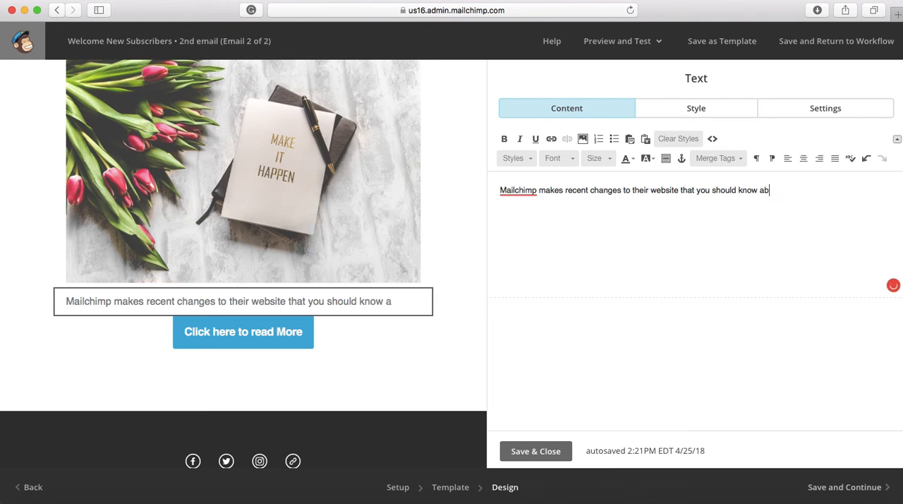
pyautogui.write('out.')
pyautogui.moveTo(521, 188)
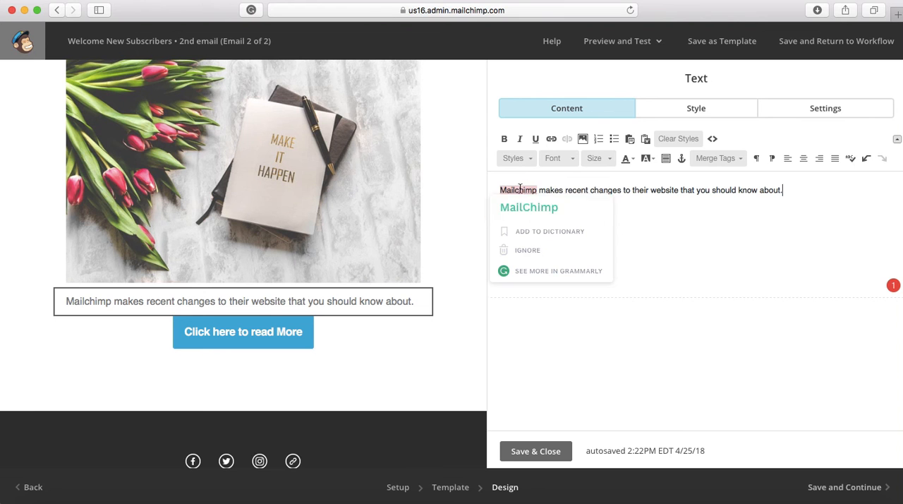
pyautogui.click(522, 208)
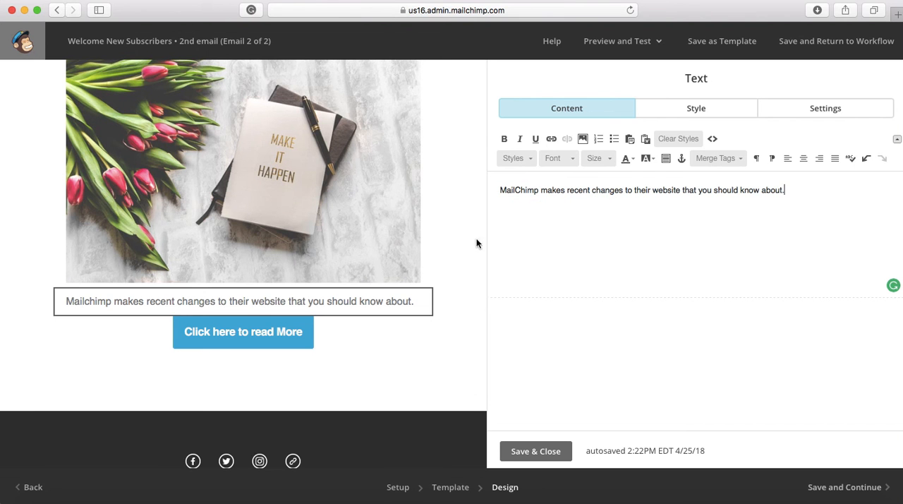
# Save the second email's design and continue to the workflow overview, confirming leaving the page.
pyautogui.scroll(2, 300, 207)
pyautogui.scroll(3, 299, 211)
pyautogui.scroll(-13, 300, 211)
pyautogui.click(836, 484)
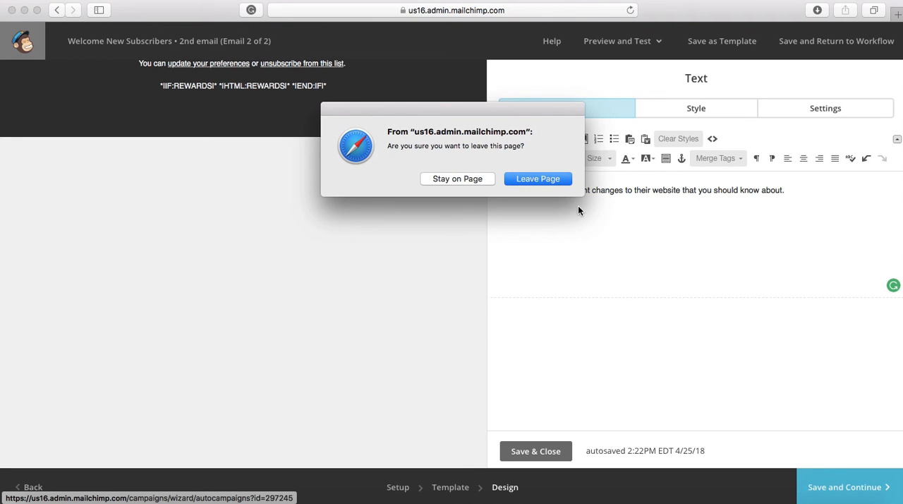
pyautogui.click(550, 178)
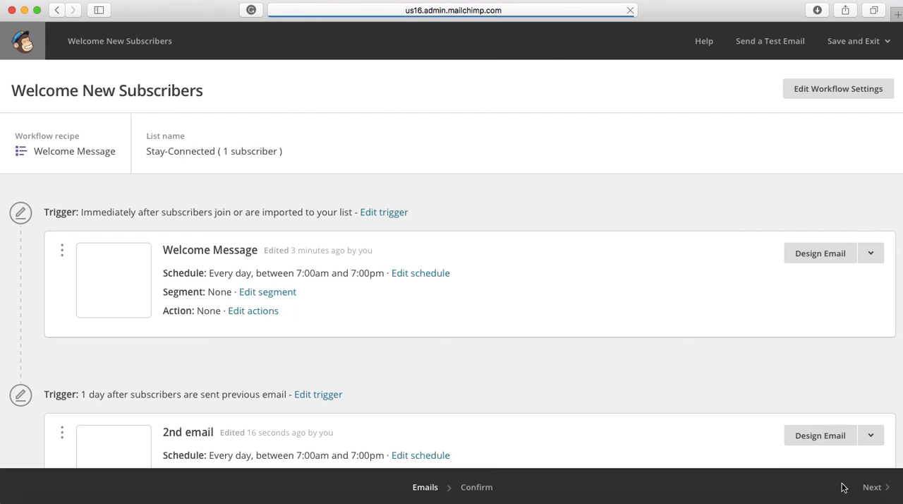
# Check both emails in the workflow, proceed to the confirmation page and start the automation workflow for the Stay-Connected list.
pyautogui.scroll(-2, 403, 341)
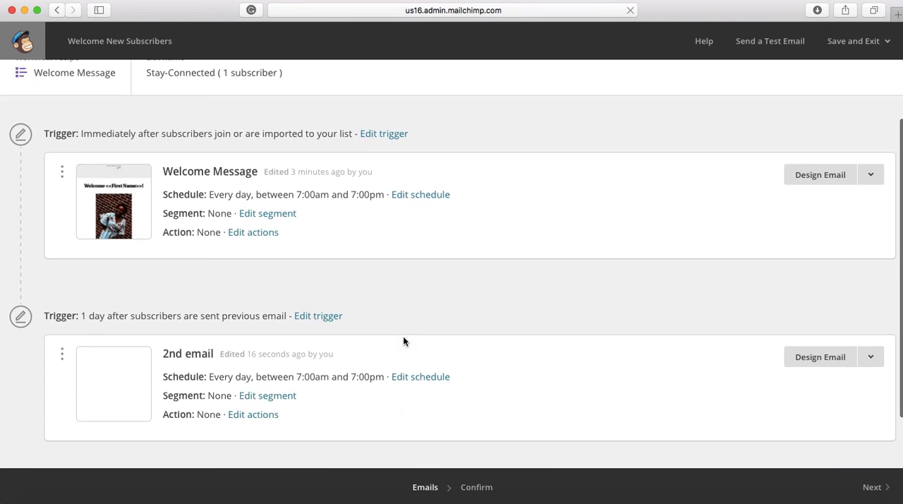
pyautogui.scroll(-2, 403, 340)
pyautogui.scroll(4, 403, 341)
pyautogui.scroll(-3, 403, 340)
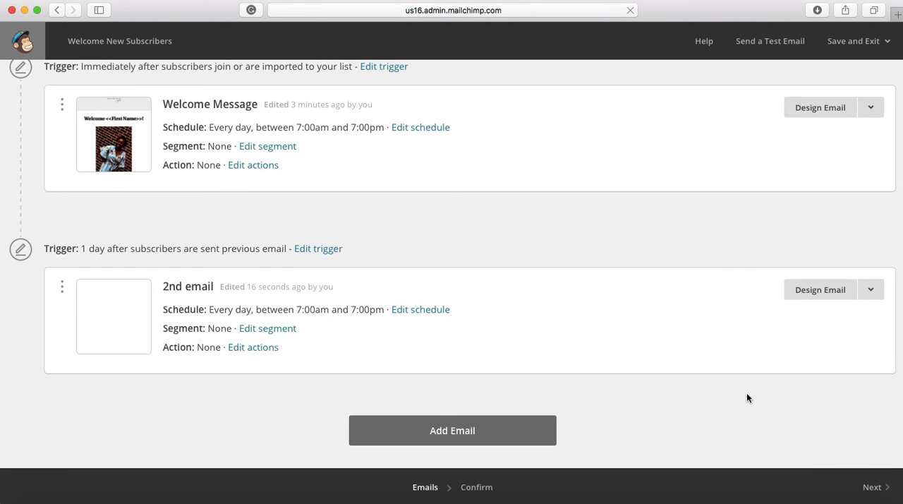
pyautogui.click(873, 486)
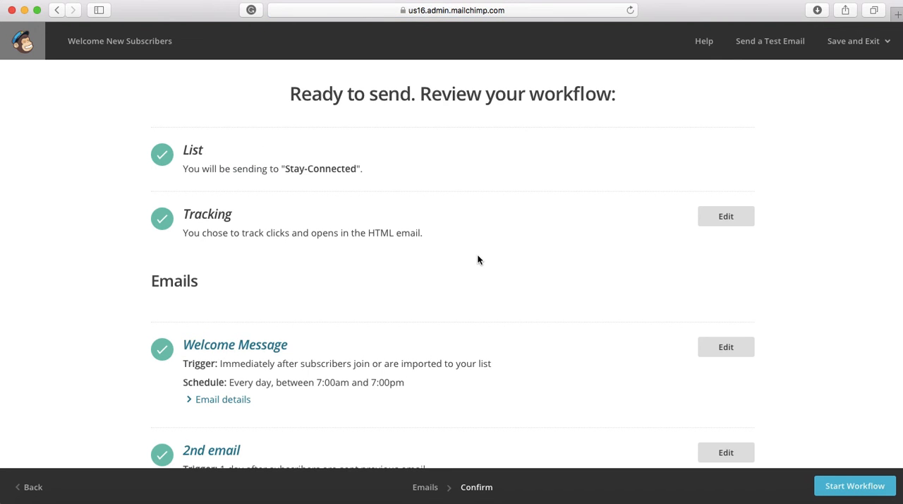
pyautogui.scroll(-2, 478, 259)
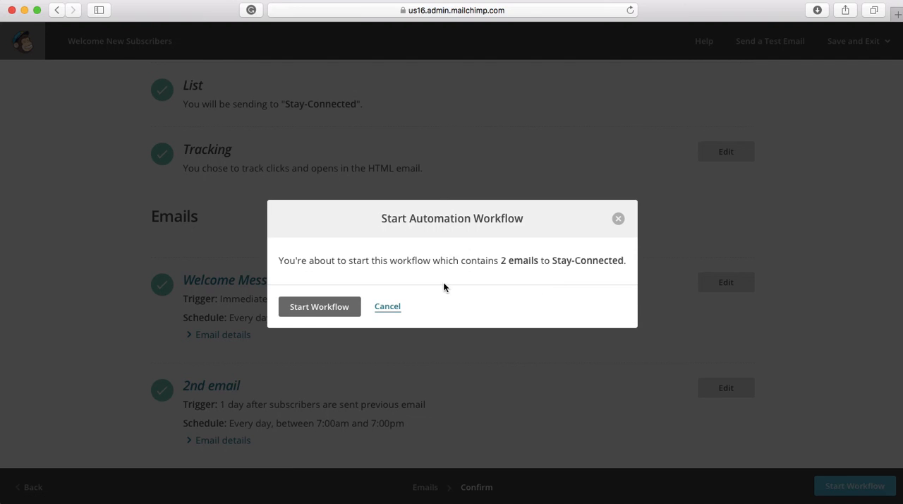
pyautogui.click(321, 306)
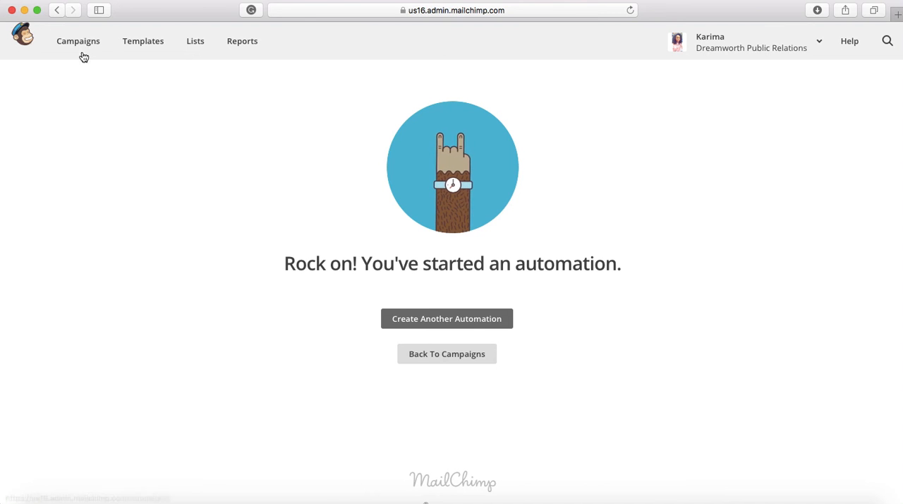
# Return to the recent campaigns and open the Welcome New Subscribers workflow.
pyautogui.click(434, 356)
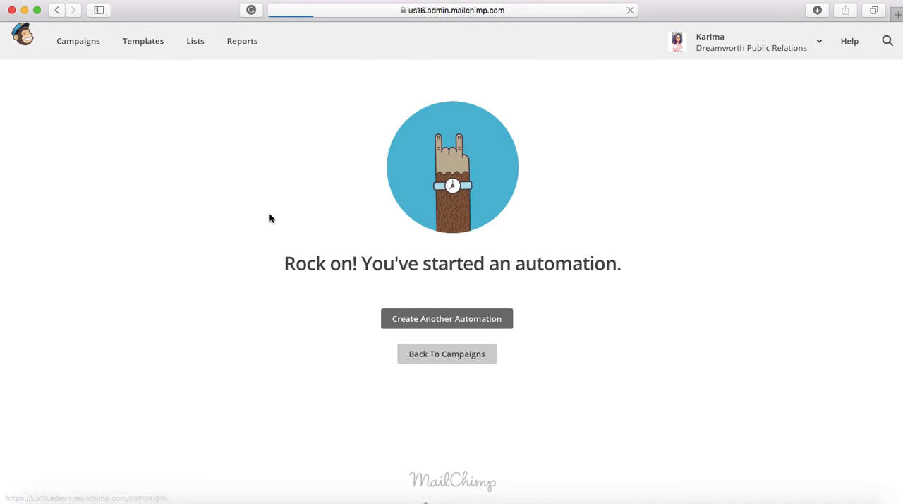
pyautogui.click(106, 167)
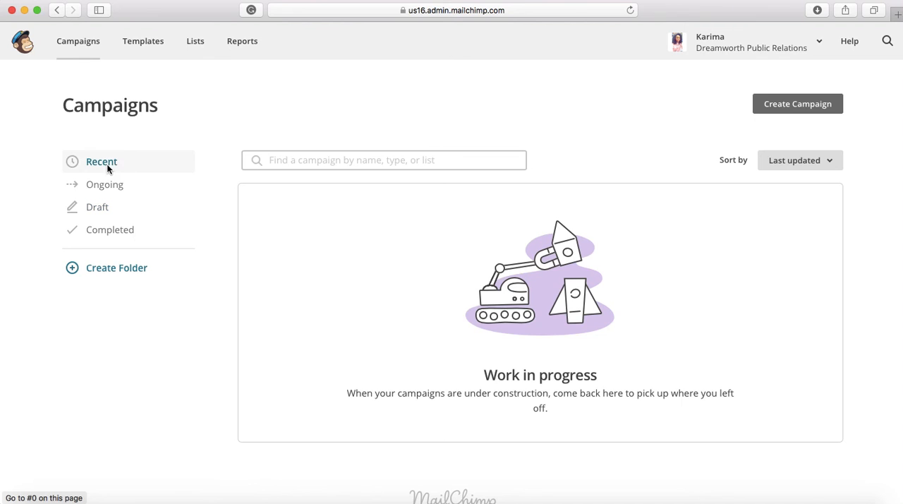
pyautogui.click(326, 222)
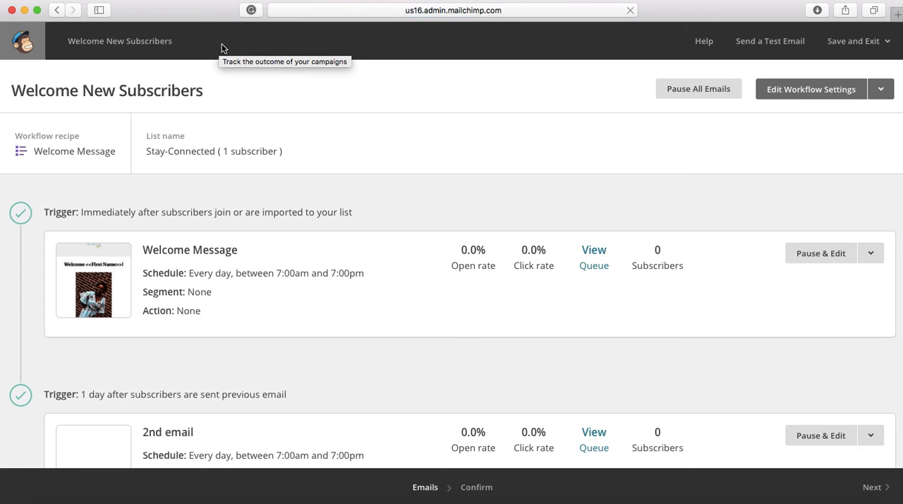
# Review the triggers, schedules and open, click, queue and subscriber statistics of the Welcome Message and 2nd email.
pyautogui.scroll(-2, 257, 266)
pyautogui.scroll(-3, 256, 265)
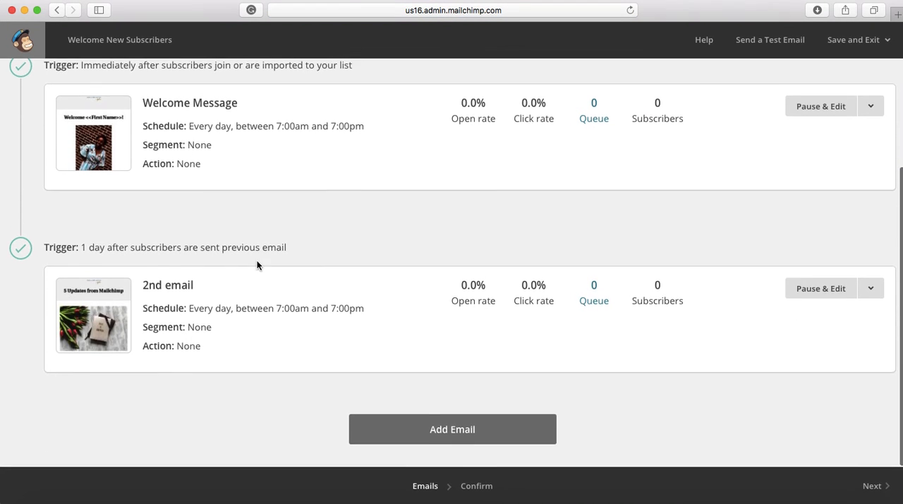
pyautogui.scroll(5, 257, 265)
pyautogui.scroll(-4, 257, 266)
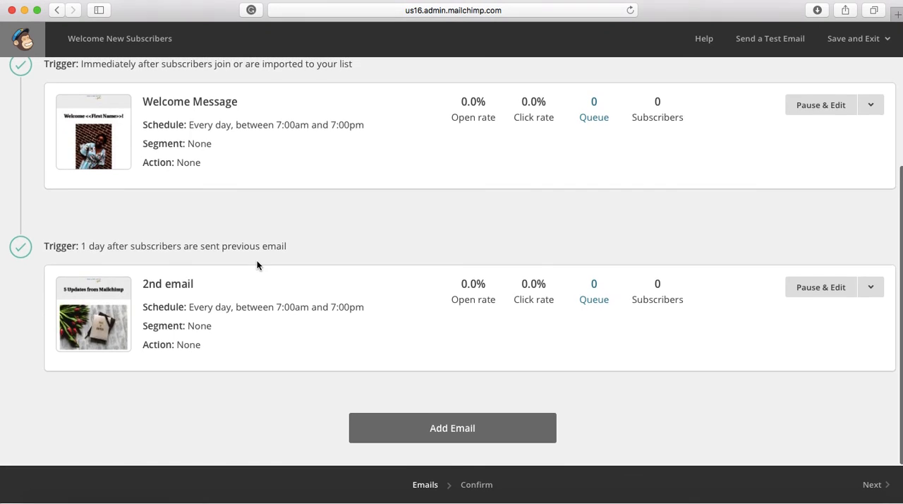
pyautogui.scroll(2, 256, 265)
pyautogui.scroll(2, 256, 265)
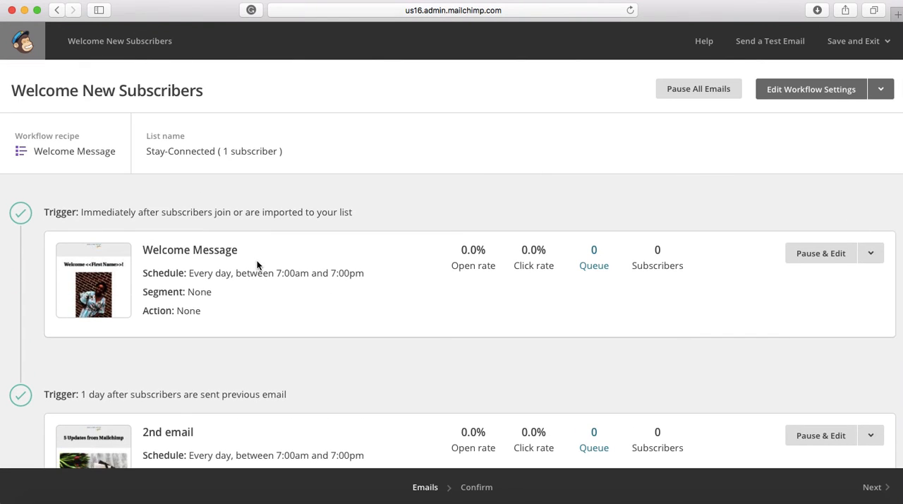
pyautogui.scroll(-4, 256, 264)
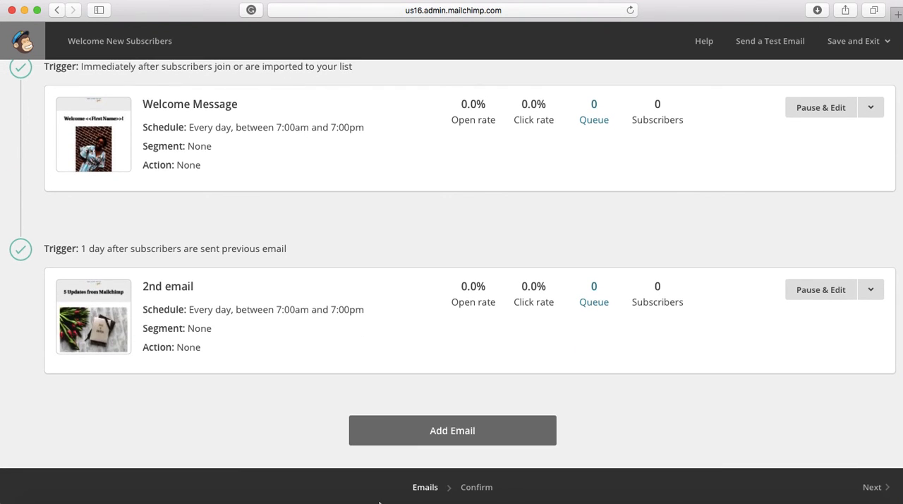